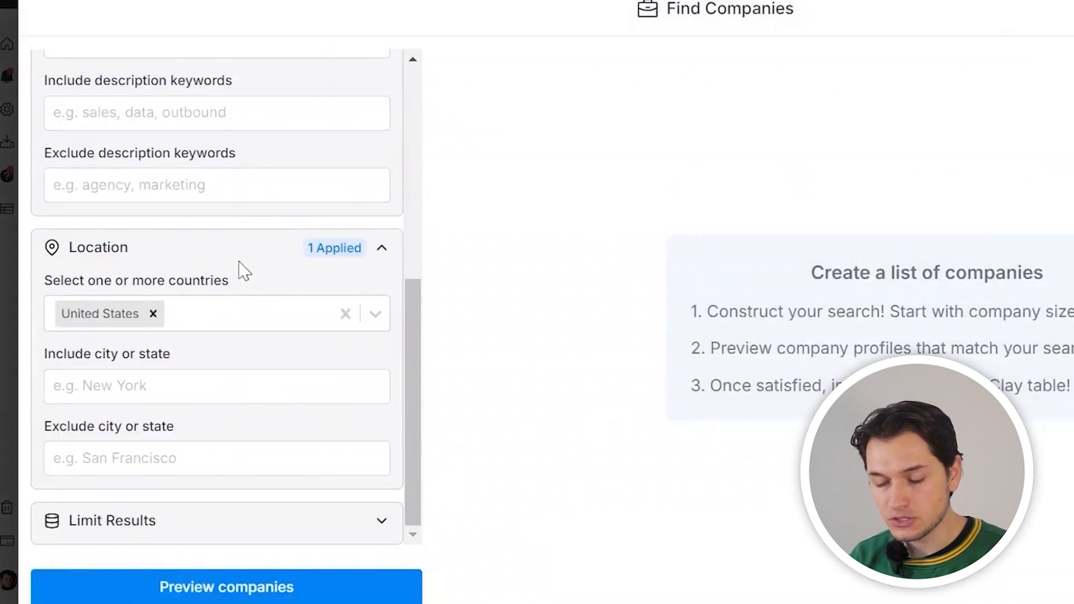
Leave the company search and filter the people search to Owner seniority
{"action": "scroll", "coordinate": [242, 272], "scroll_direction": "up", "scroll_amount": 6}
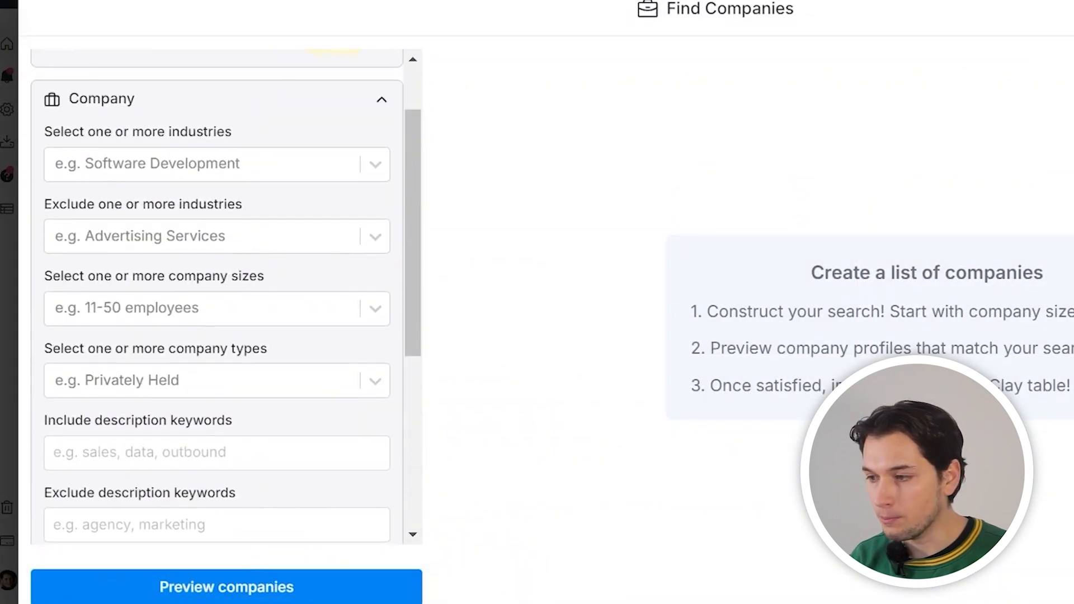
{"action": "key", "text": "Escape"}
{"action": "left_click", "coordinate": [893, 220]}
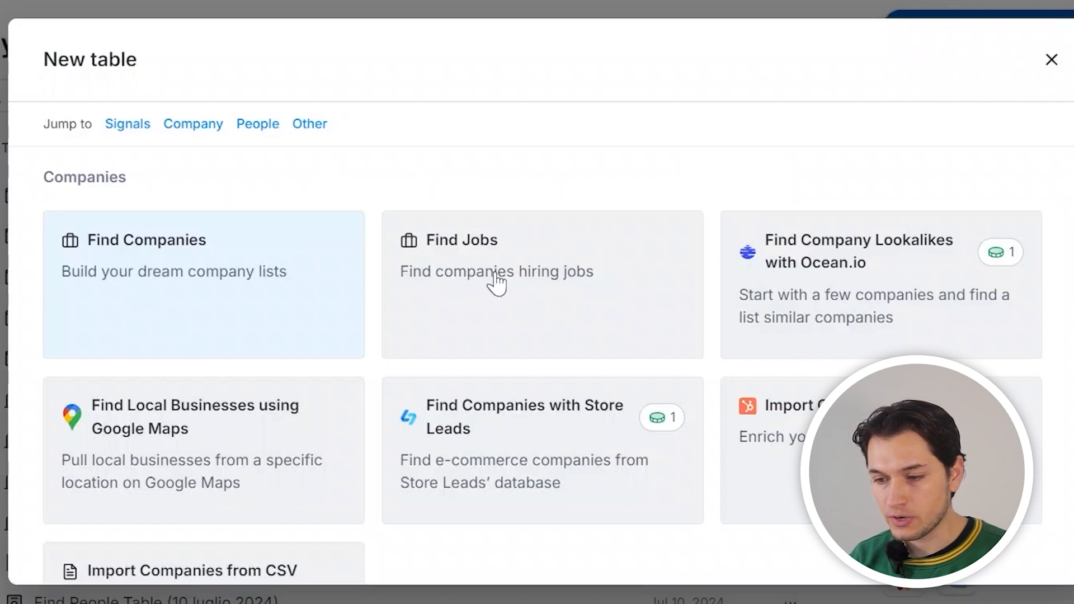
{"action": "scroll", "coordinate": [496, 283], "scroll_direction": "down", "scroll_amount": 5}
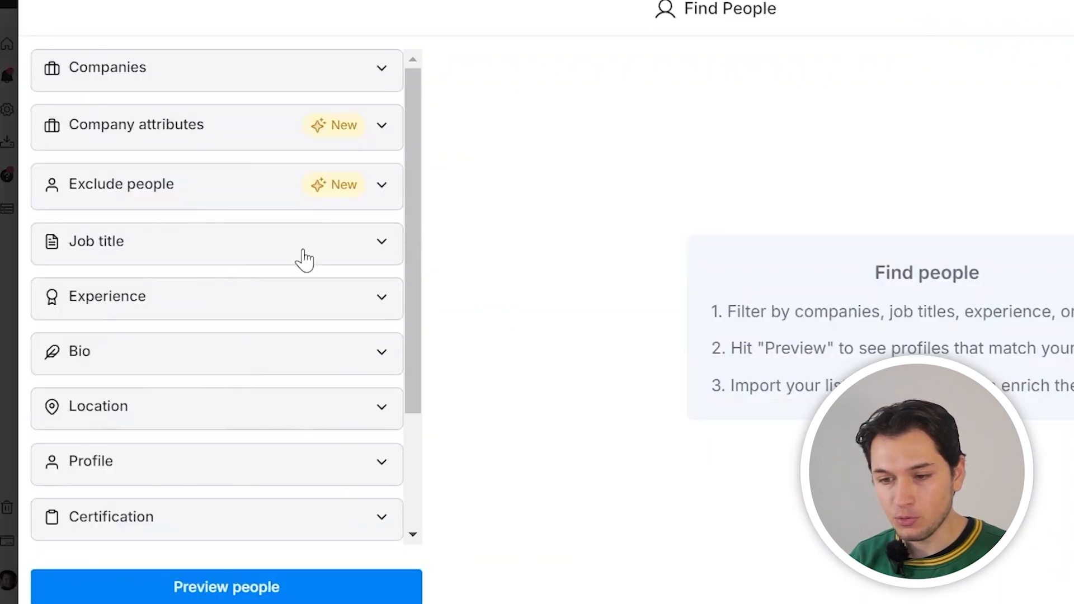
{"action": "left_click", "coordinate": [305, 258]}
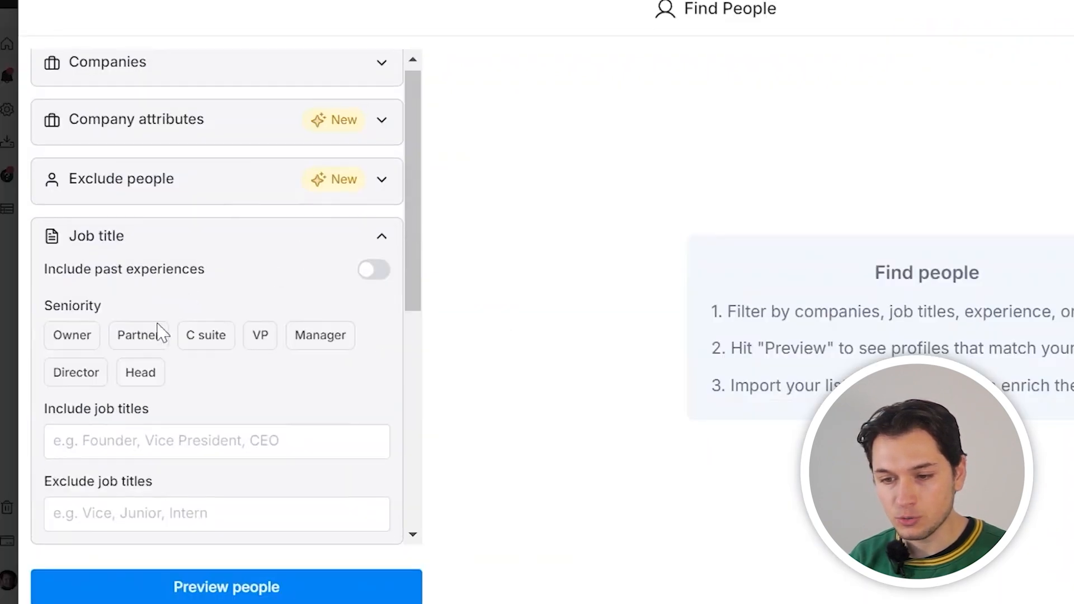
{"action": "left_click", "coordinate": [71, 336]}
Add United States as the included location and preview the matching people
{"action": "scroll", "coordinate": [257, 427], "scroll_direction": "down", "scroll_amount": 2}
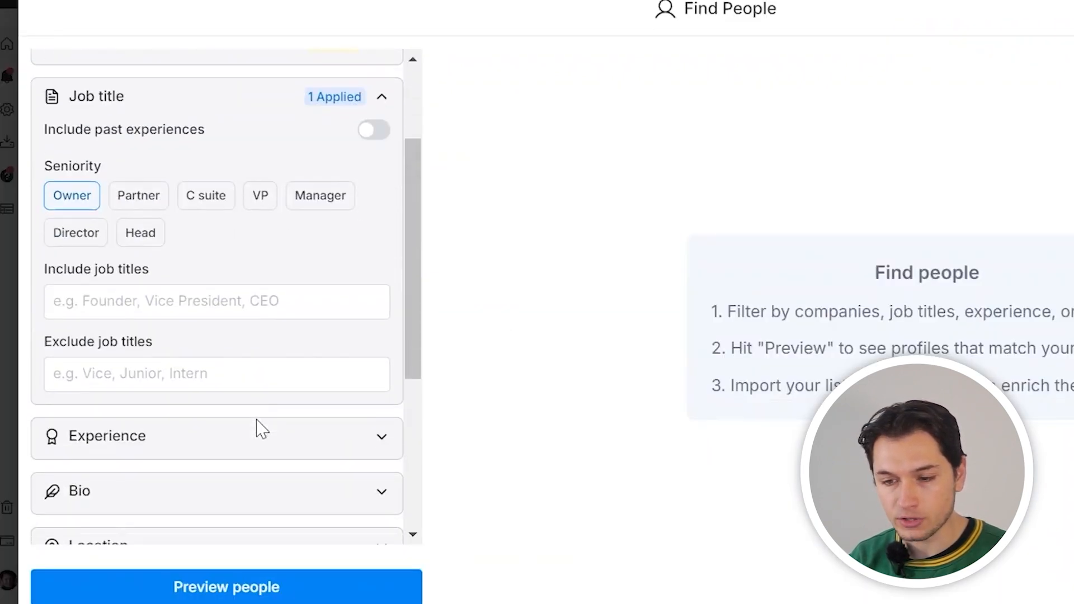
{"action": "scroll", "coordinate": [260, 363], "scroll_direction": "down", "scroll_amount": 4}
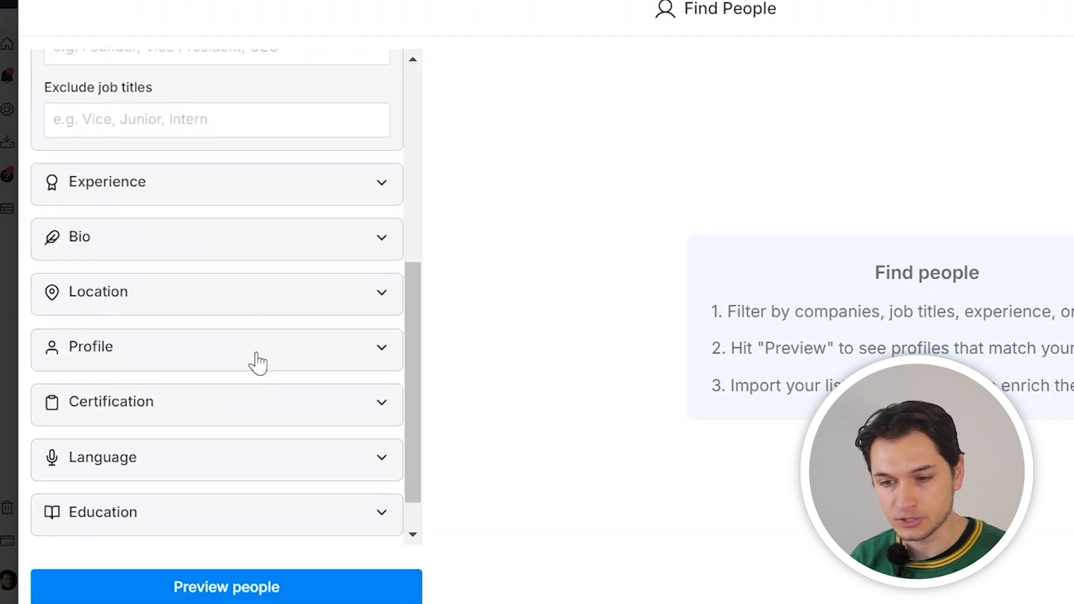
{"action": "left_click", "coordinate": [218, 310]}
{"action": "left_click", "coordinate": [155, 356]}
{"action": "type", "text": "United"}
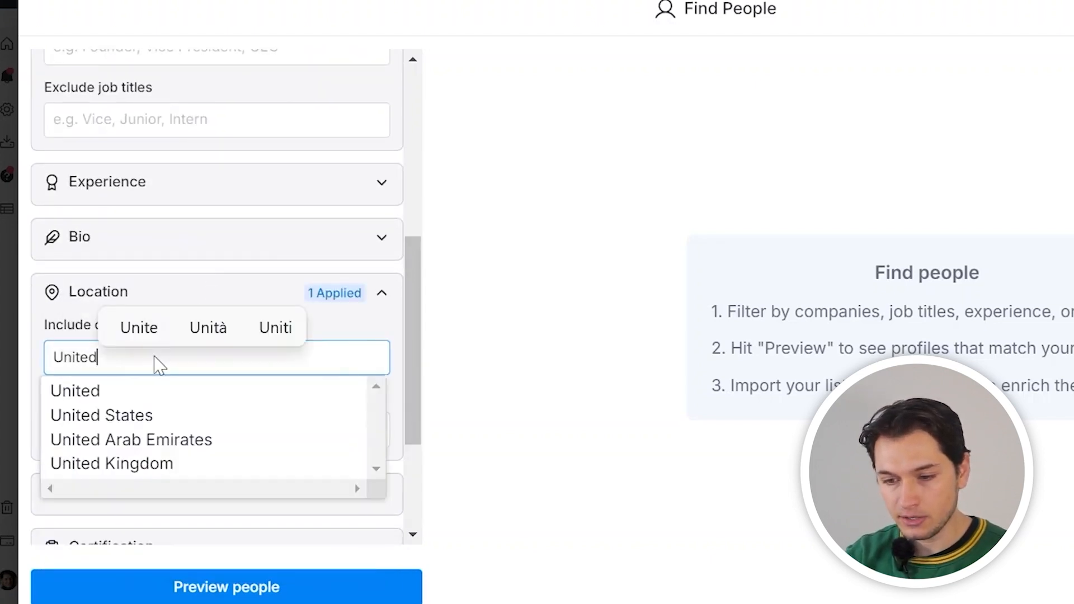
{"action": "key", "text": "Down"}
{"action": "key", "text": "Down"}
{"action": "key", "text": "Return"}
{"action": "left_click", "coordinate": [281, 587]}
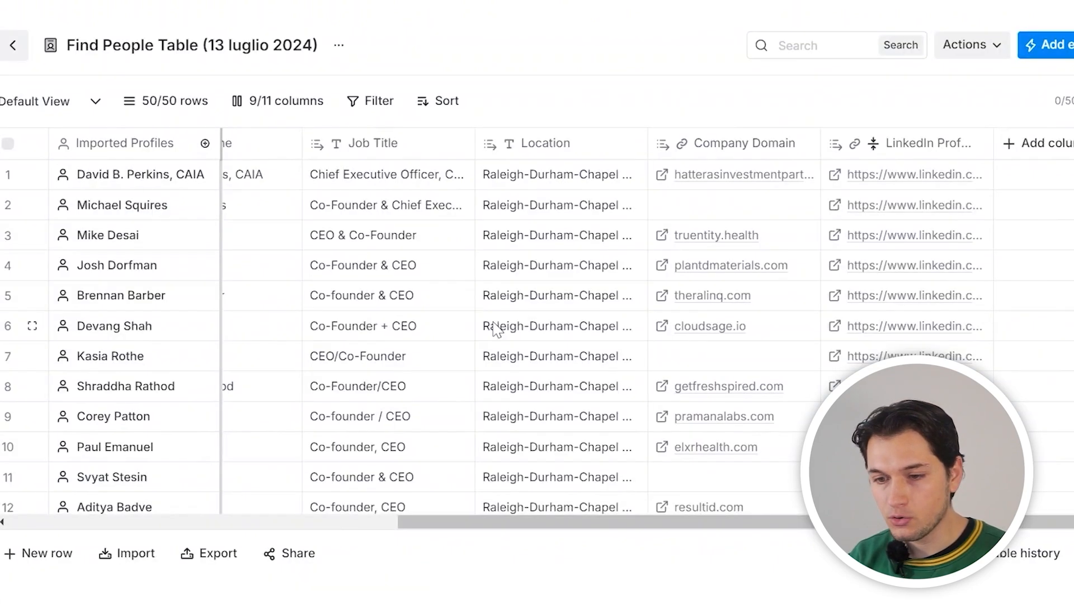
{"action": "scroll", "coordinate": [495, 329], "scroll_direction": "left", "scroll_amount": 10}
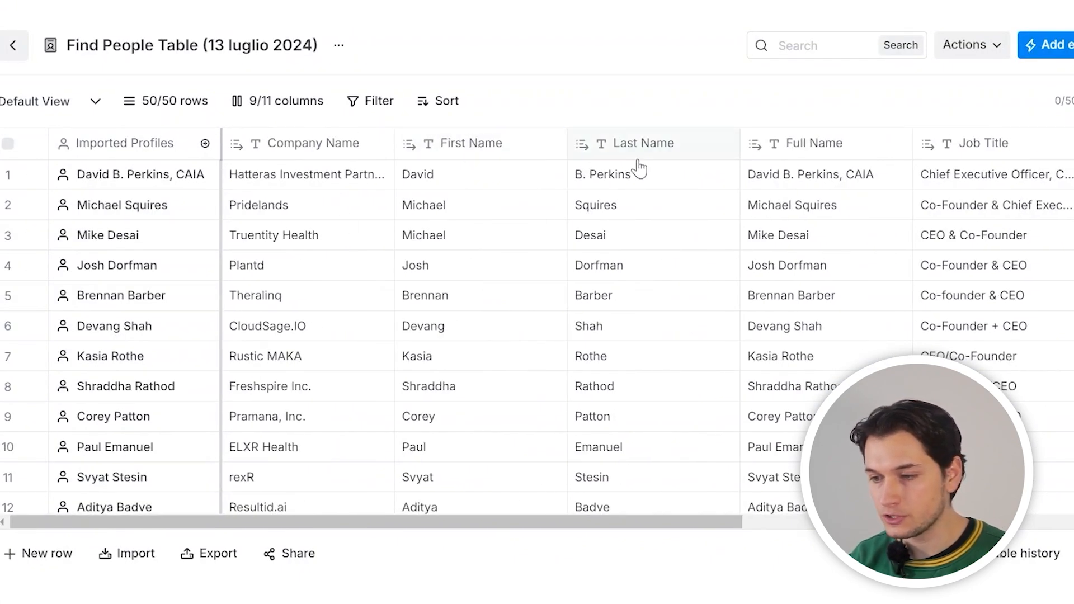
Widen the LinkedIn Profile column so fuller profile URLs are visible
{"action": "scroll", "coordinate": [635, 165], "scroll_direction": "right", "scroll_amount": 10}
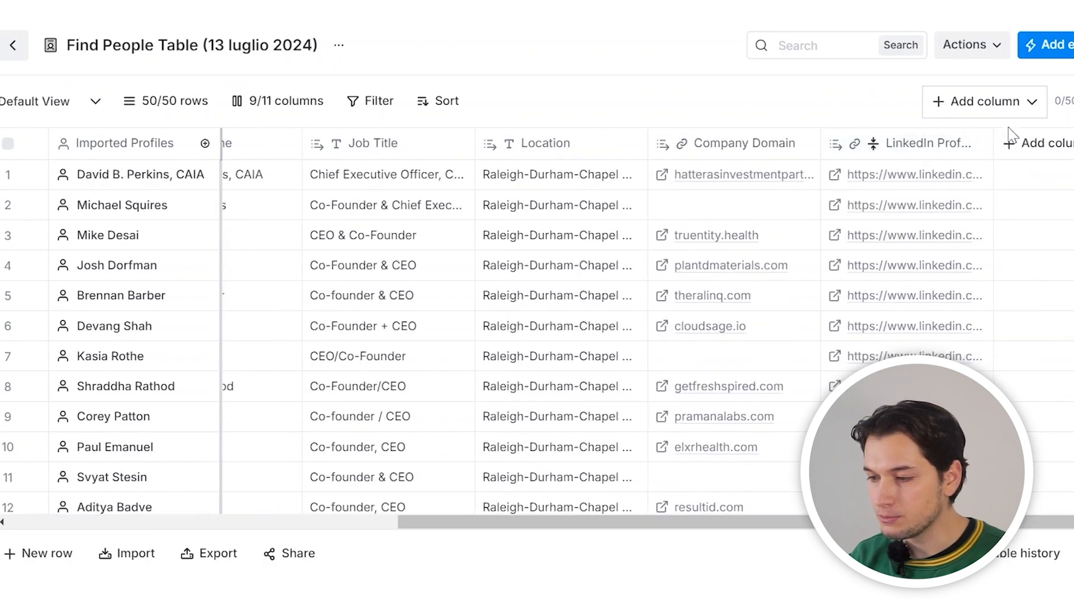
{"action": "left_click_drag", "start_coordinate": [994, 144], "coordinate": [1044, 144]}
{"action": "scroll", "coordinate": [847, 286], "scroll_direction": "right", "scroll_amount": 2}
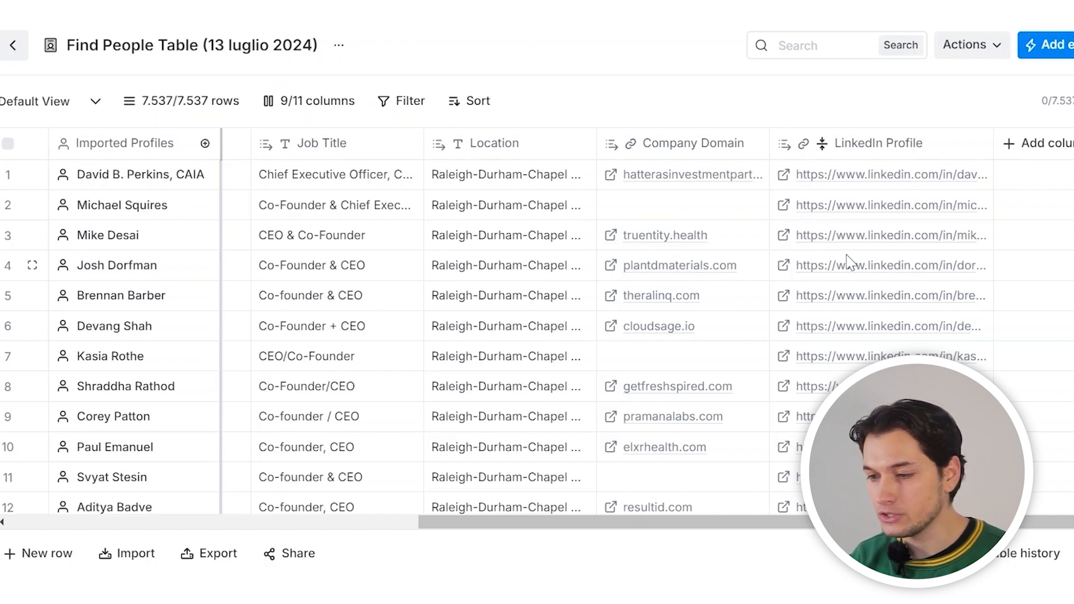
{"action": "scroll", "coordinate": [848, 261], "scroll_direction": "left", "scroll_amount": 3}
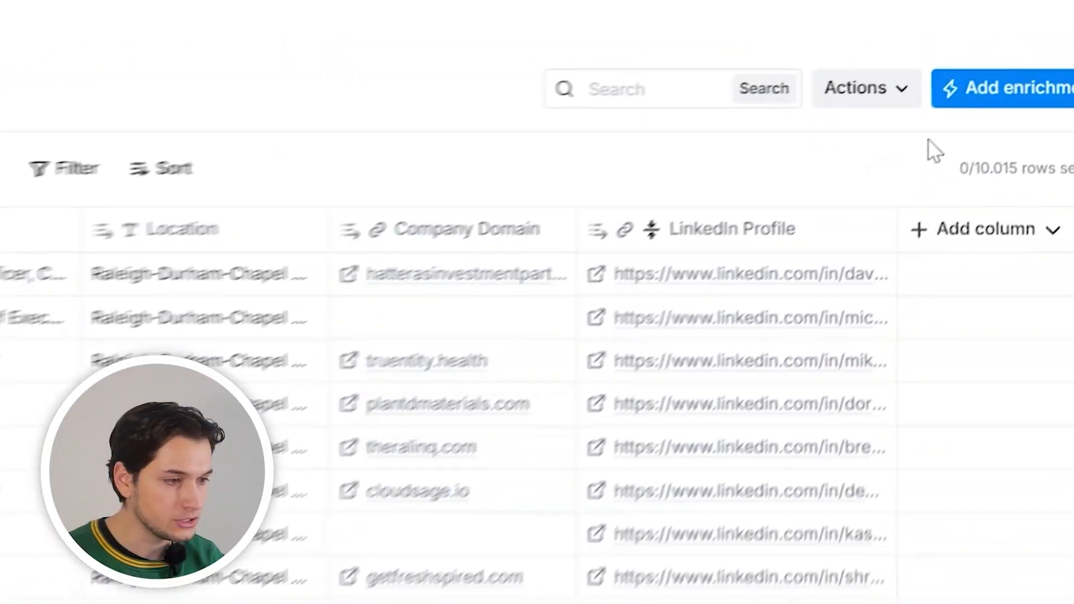
Add an Enrich Person from Profile enrichment column and continue to its fields
{"action": "left_click", "coordinate": [1044, 234]}
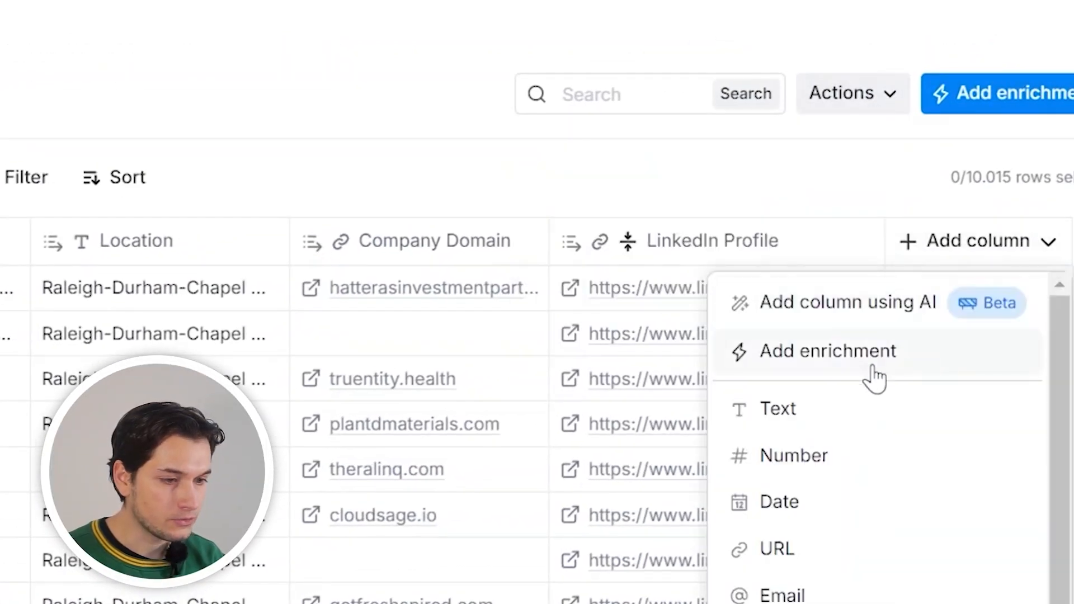
{"action": "left_click", "coordinate": [874, 376]}
{"action": "type", "text": "enrich peo"}
{"action": "left_click", "coordinate": [496, 247]}
{"action": "mouse_move", "coordinate": [743, 293]}
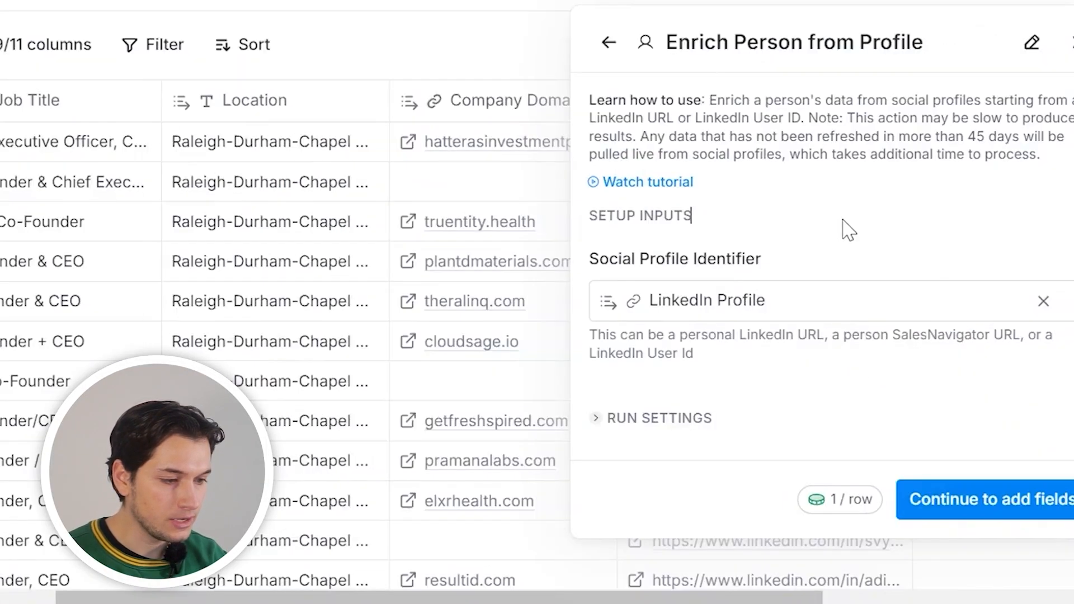
{"action": "mouse_move", "coordinate": [842, 520]}
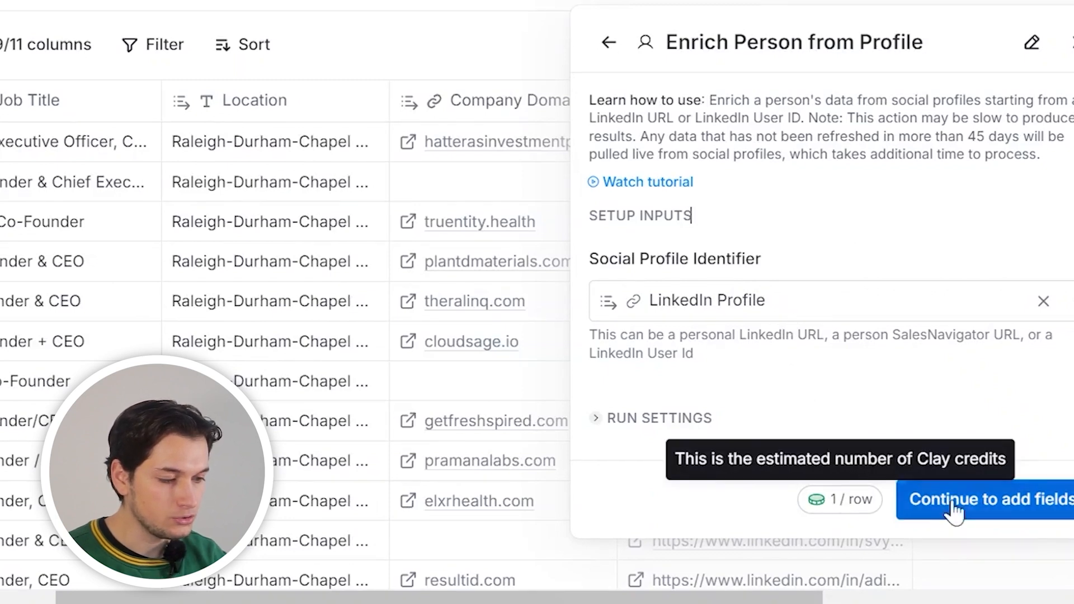
{"action": "left_click", "coordinate": [982, 504]}
Save and run the enrichment on 10 rows, then view row one's enriched details
{"action": "left_click", "coordinate": [1042, 578]}
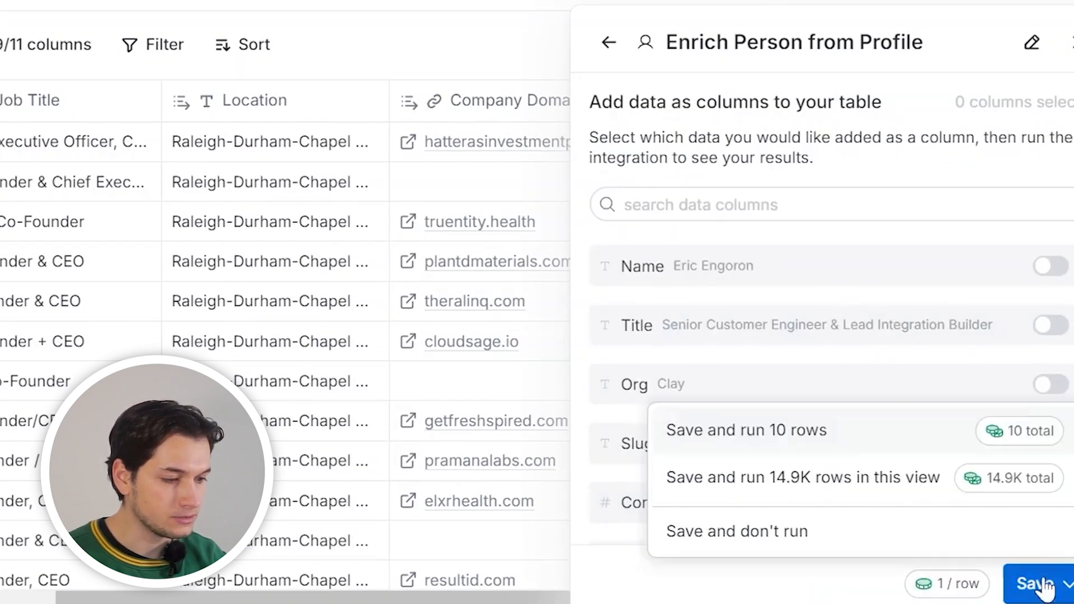
{"action": "left_click", "coordinate": [923, 432]}
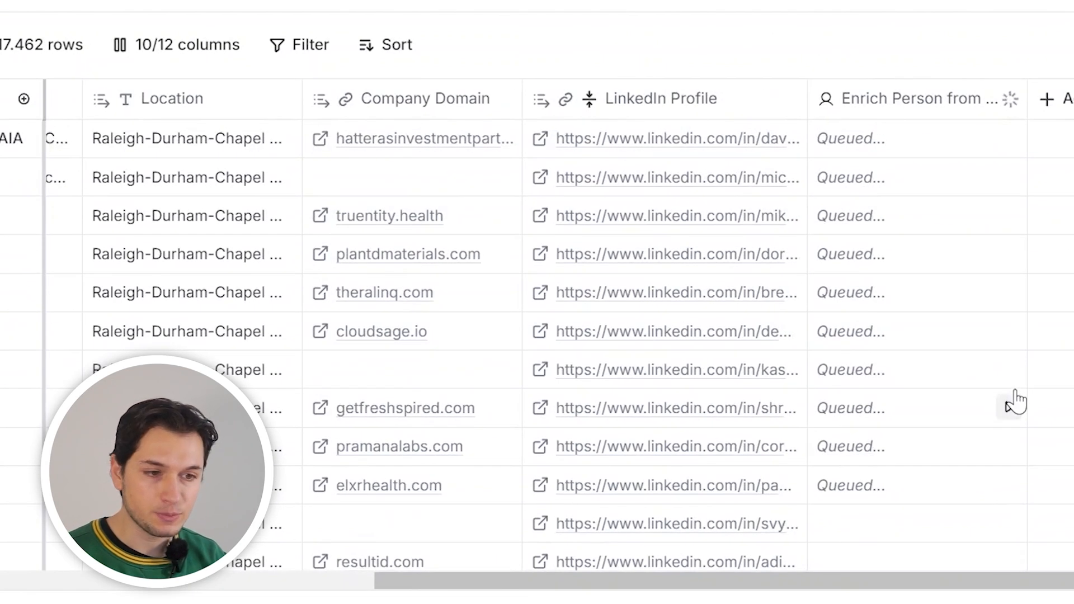
{"action": "left_click", "coordinate": [922, 139]}
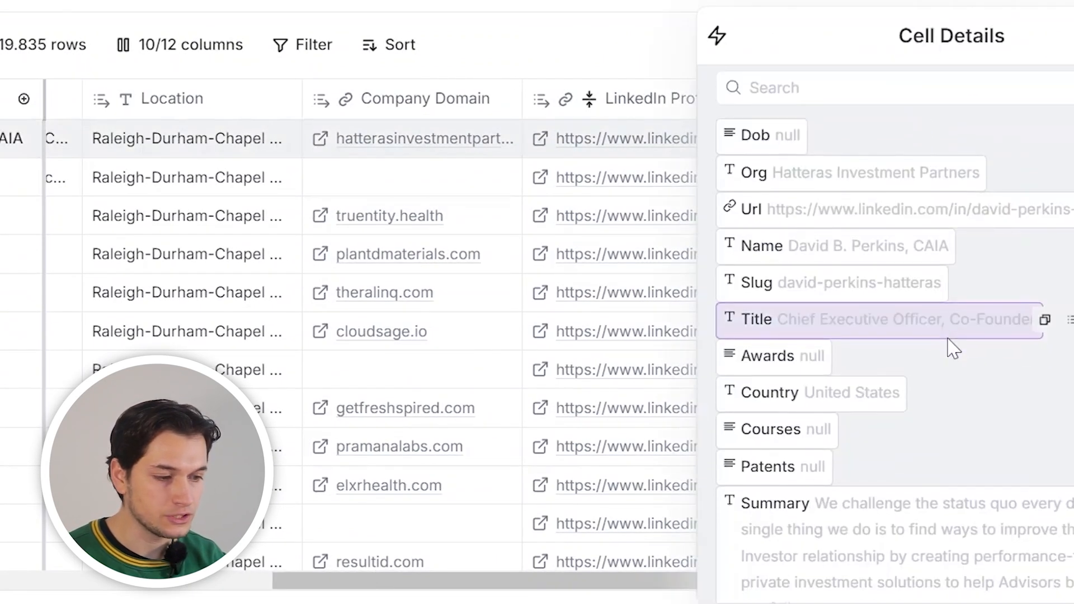
Scroll through row one's enriched profile details, then close the Cell Details panel
{"action": "scroll", "coordinate": [951, 347], "scroll_direction": "down", "scroll_amount": 10}
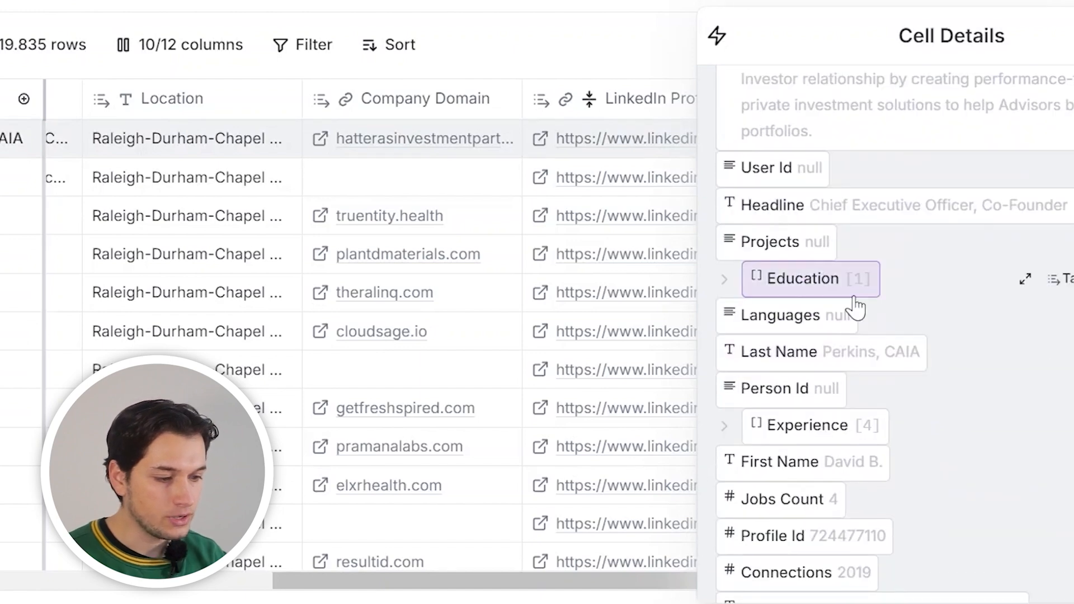
{"action": "scroll", "coordinate": [853, 306], "scroll_direction": "down", "scroll_amount": 10}
{"action": "scroll", "coordinate": [859, 306], "scroll_direction": "down", "scroll_amount": 3}
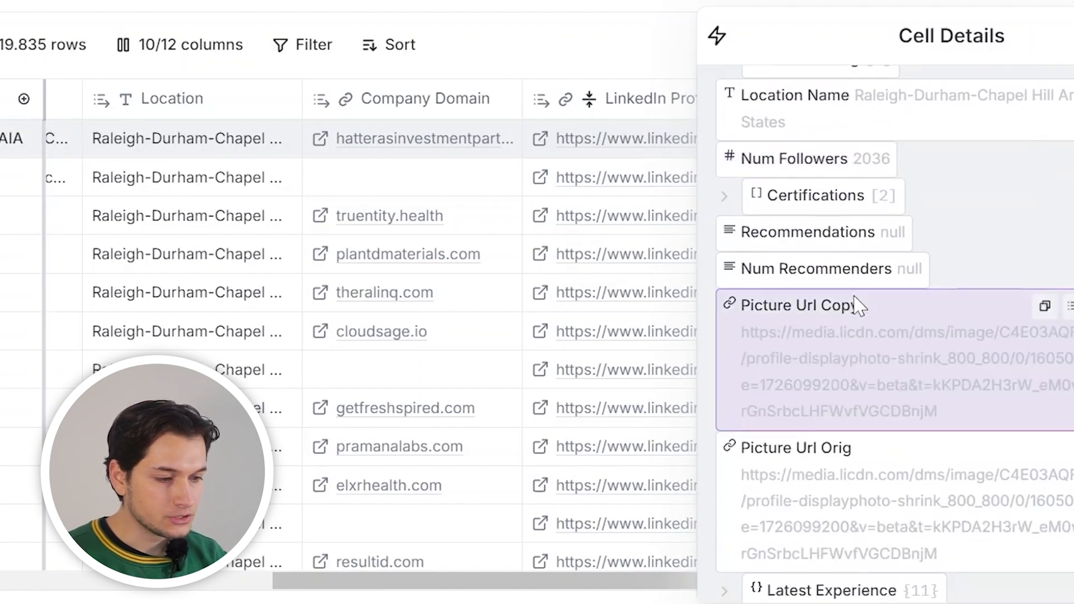
{"action": "scroll", "coordinate": [859, 306], "scroll_direction": "down", "scroll_amount": 2}
{"action": "scroll", "coordinate": [859, 306], "scroll_direction": "up", "scroll_amount": 20}
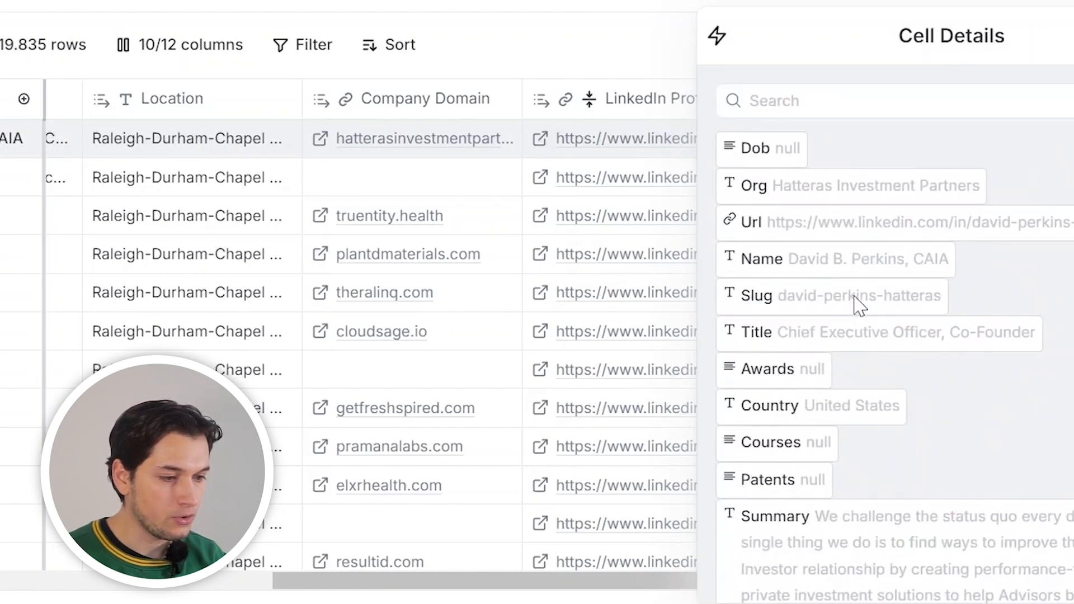
{"action": "key", "text": "Escape"}
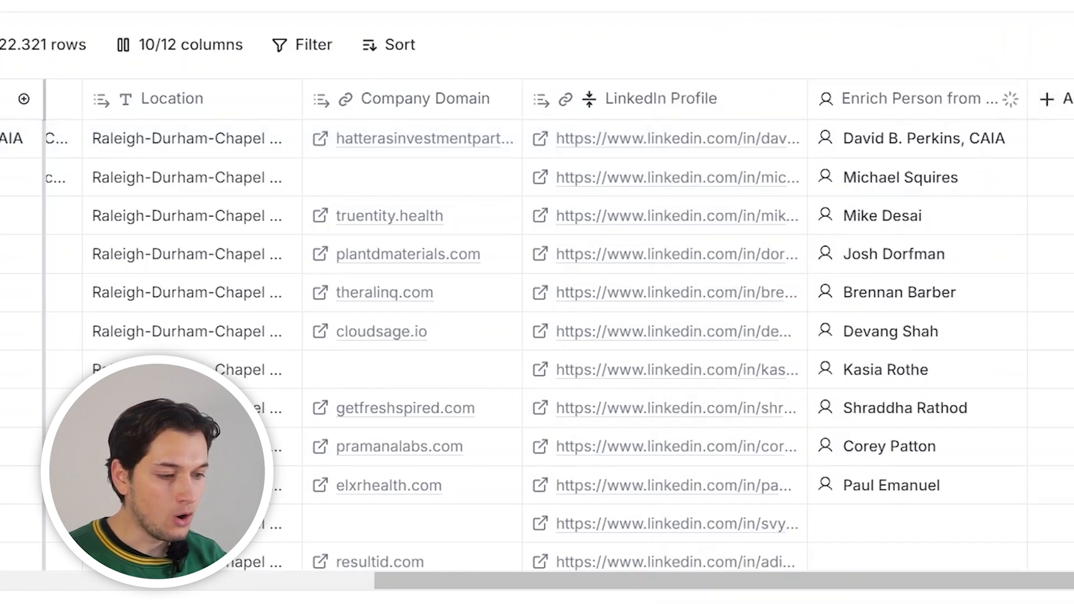
{"action": "mouse_move", "coordinate": [984, 346]}
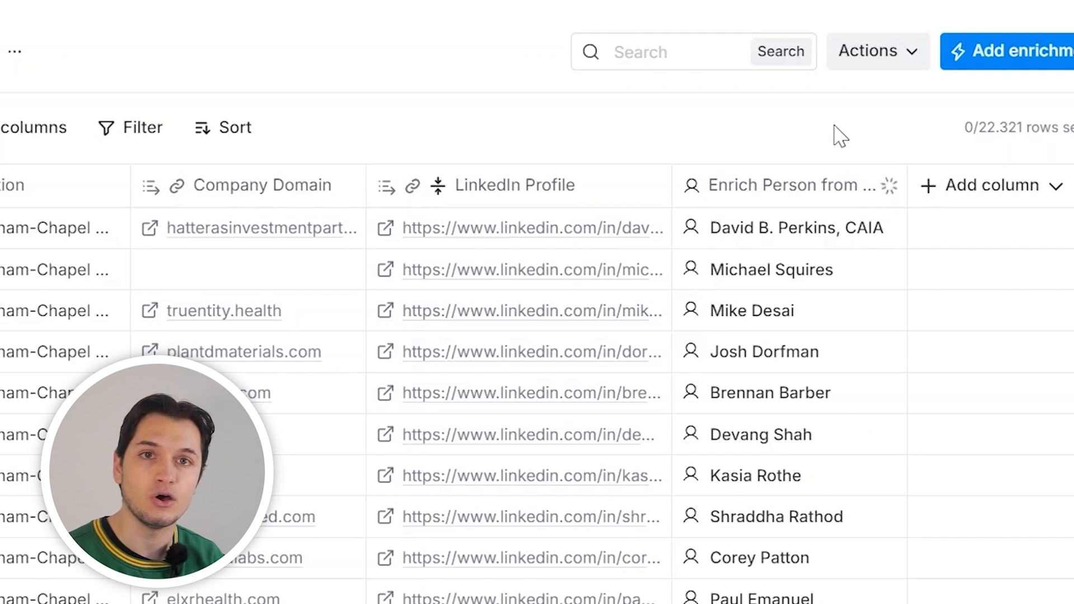
Add a new enrichment column using the HTTP API integration
{"action": "left_click", "coordinate": [961, 190]}
{"action": "left_click", "coordinate": [951, 286]}
{"action": "left_click", "coordinate": [647, 84]}
{"action": "type", "text": "htt"}
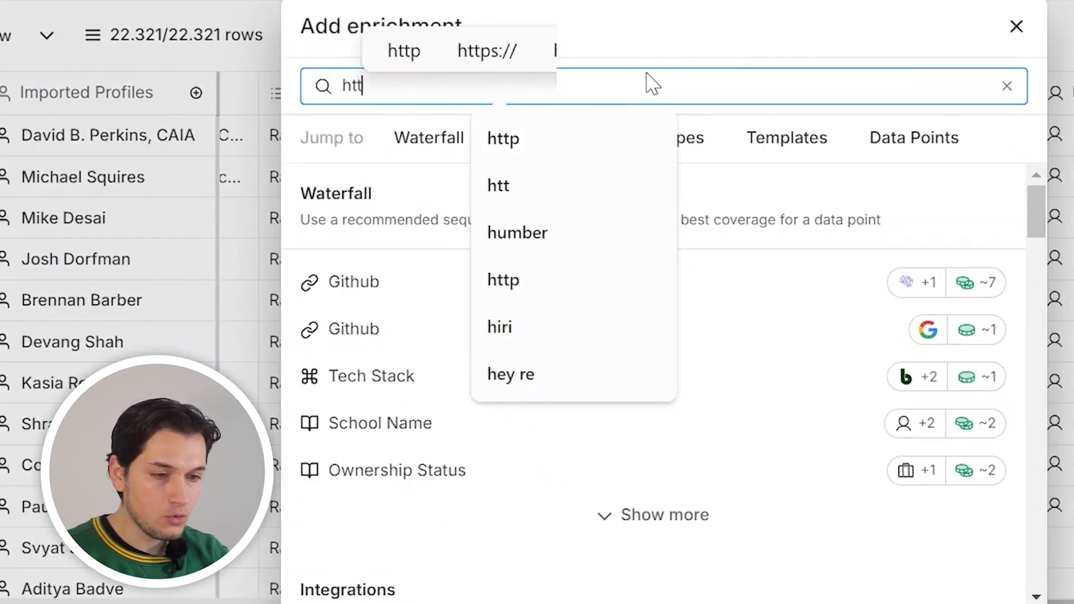
{"action": "type", "text": "p"}
{"action": "left_click", "coordinate": [417, 376]}
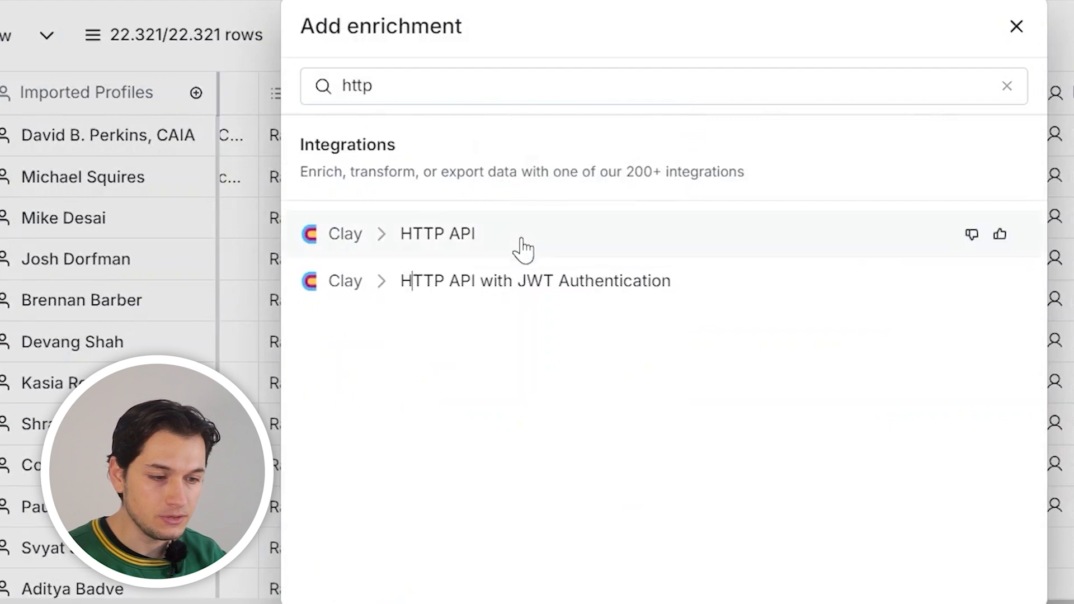
{"action": "left_click", "coordinate": [524, 240]}
Apply the LM - Linkedin Profile template and save, running the first 10 rows
{"action": "left_click", "coordinate": [1030, 252]}
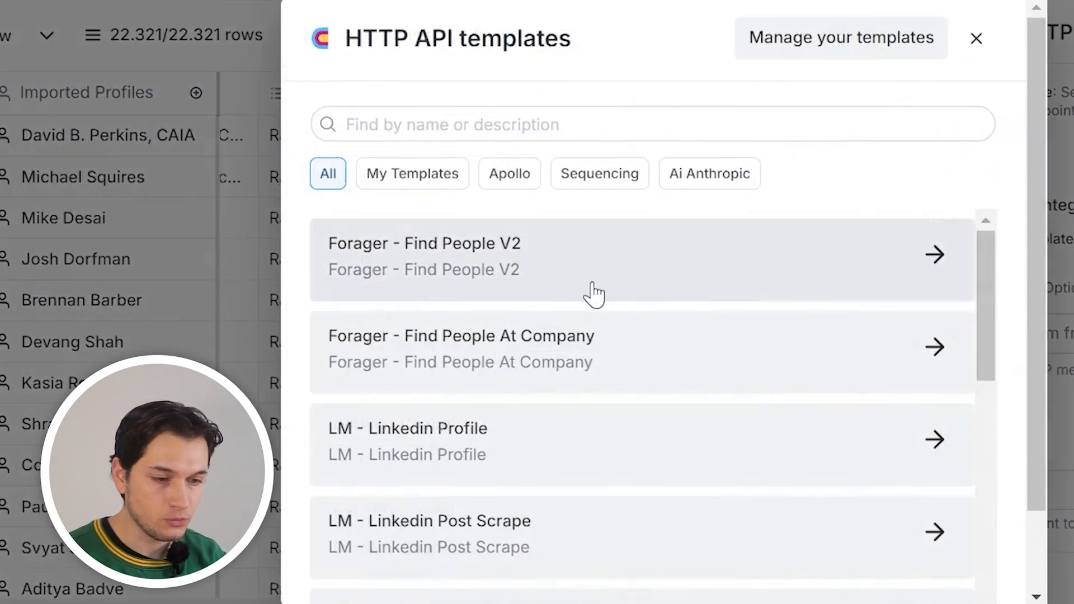
{"action": "scroll", "coordinate": [595, 295], "scroll_direction": "down", "scroll_amount": 2}
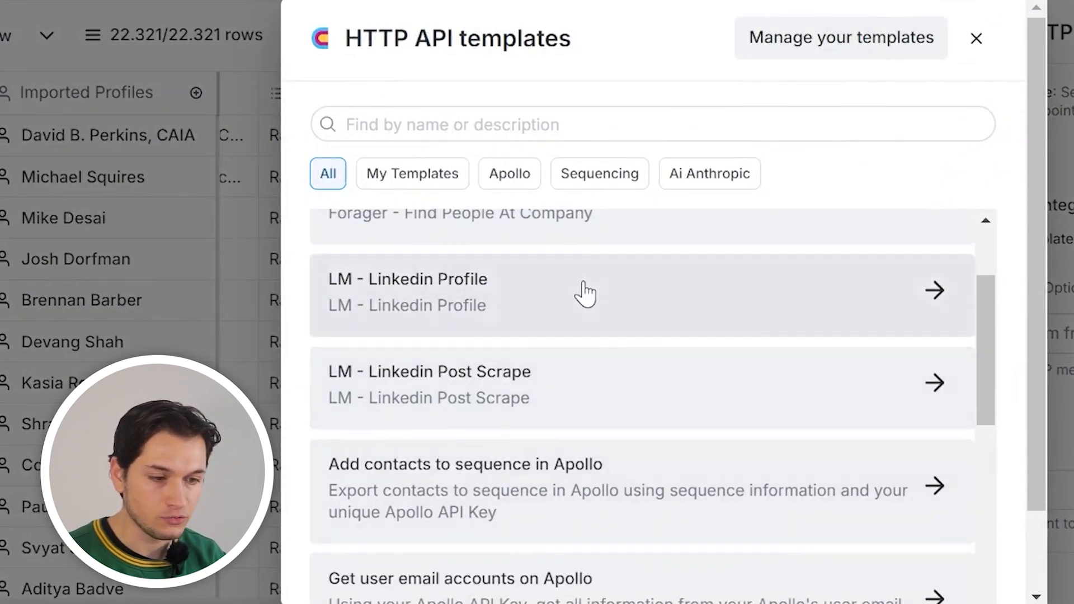
{"action": "scroll", "coordinate": [584, 294], "scroll_direction": "up", "scroll_amount": 2}
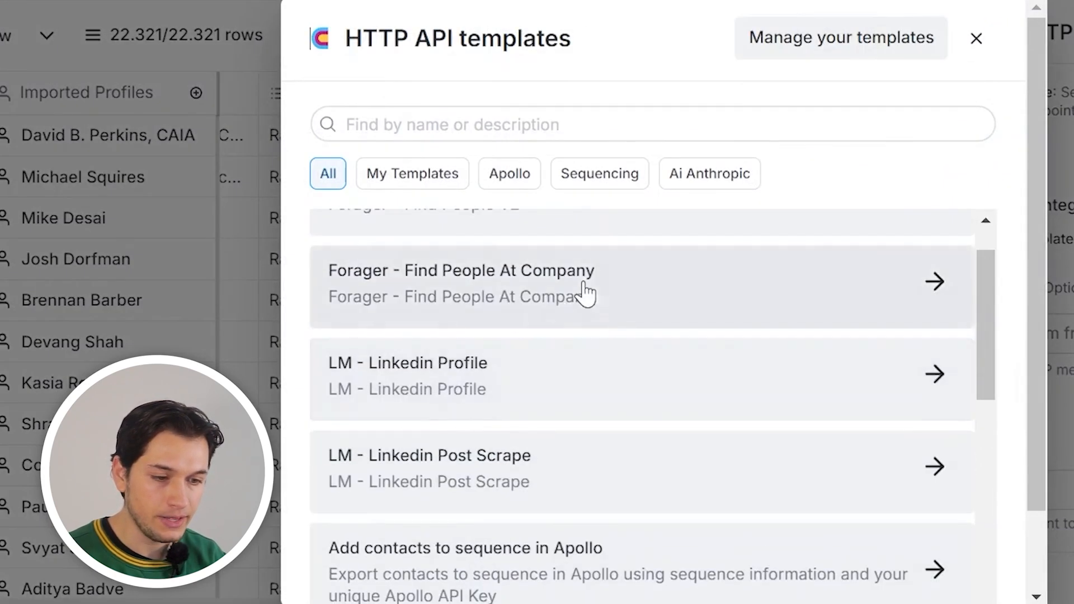
{"action": "left_click", "coordinate": [452, 390]}
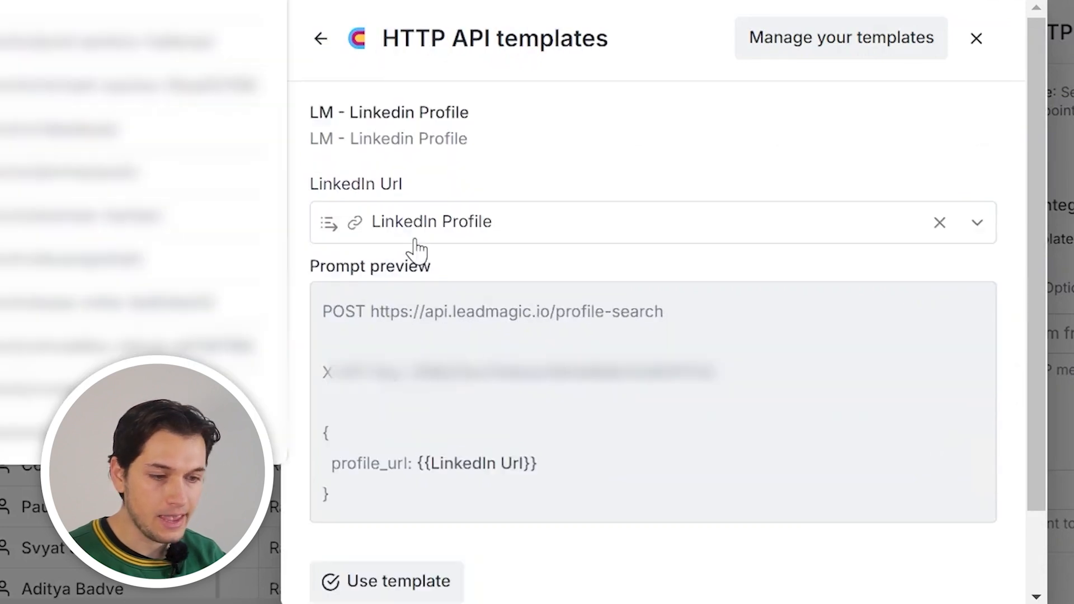
{"action": "scroll", "coordinate": [603, 344], "scroll_direction": "down", "scroll_amount": 2}
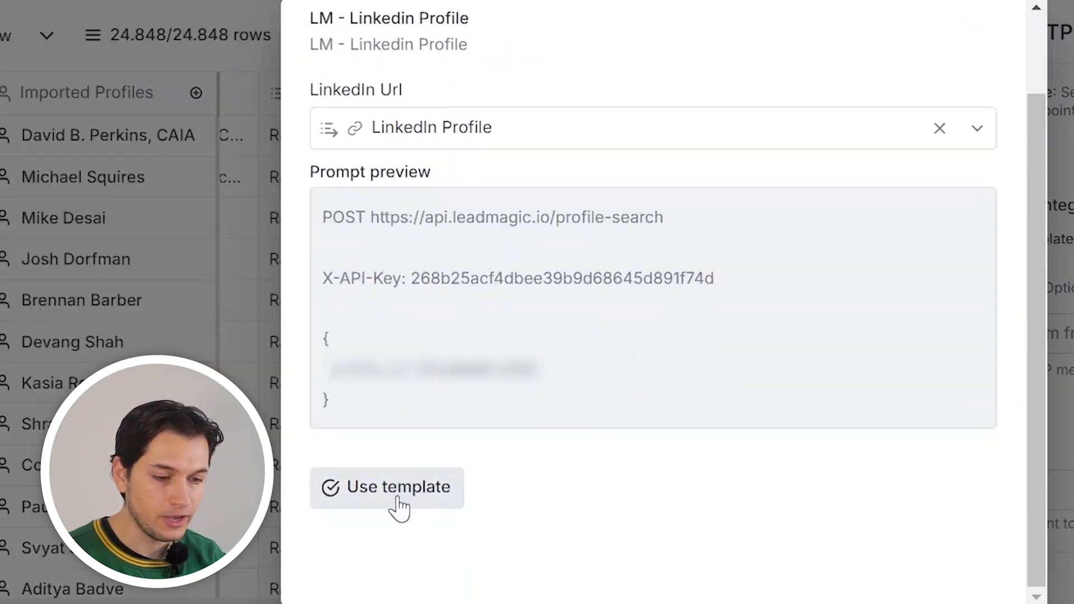
{"action": "left_click", "coordinate": [398, 498]}
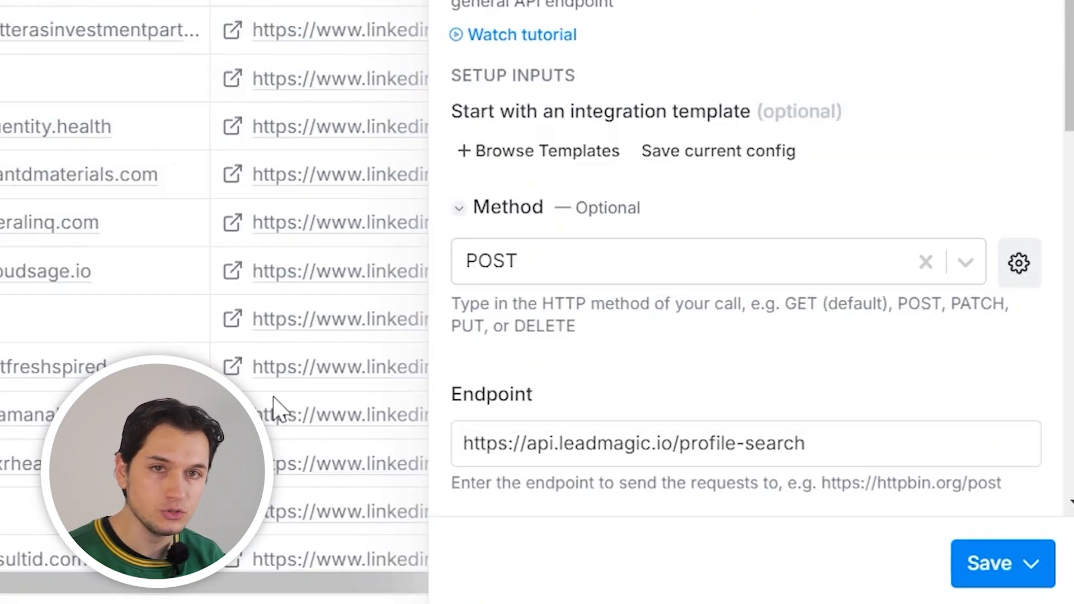
{"action": "left_click", "coordinate": [991, 565]}
{"action": "left_click", "coordinate": [786, 403]}
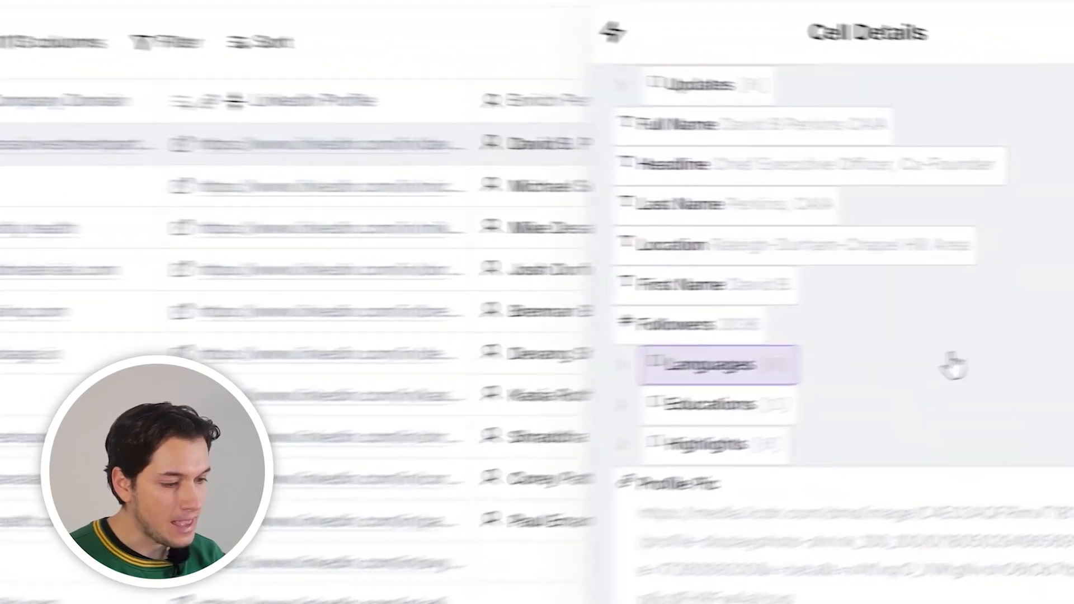
Review the HTTP API cell's LinkedIn profile data, then close the Cell Details panel
{"action": "scroll", "coordinate": [894, 360], "scroll_direction": "down", "scroll_amount": 10}
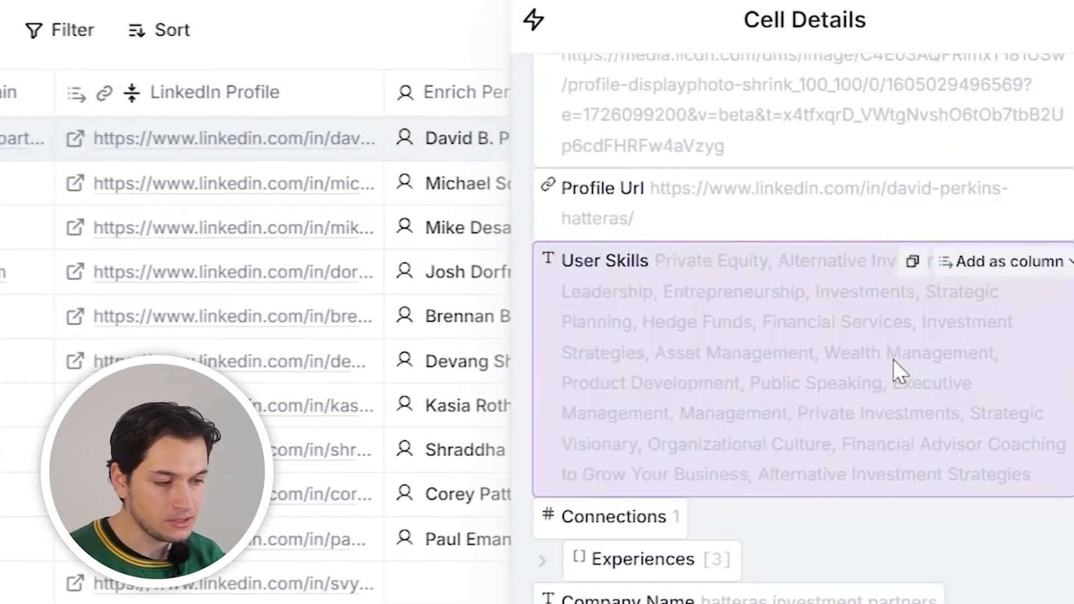
{"action": "scroll", "coordinate": [1005, 119], "scroll_direction": "up", "scroll_amount": 10}
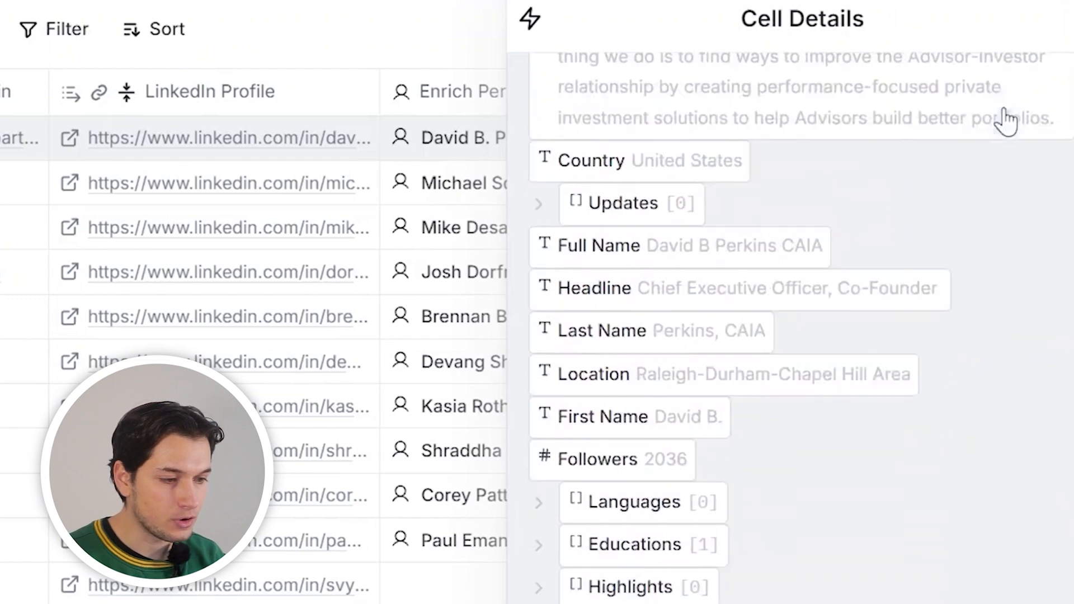
{"action": "left_click", "coordinate": [1064, 39]}
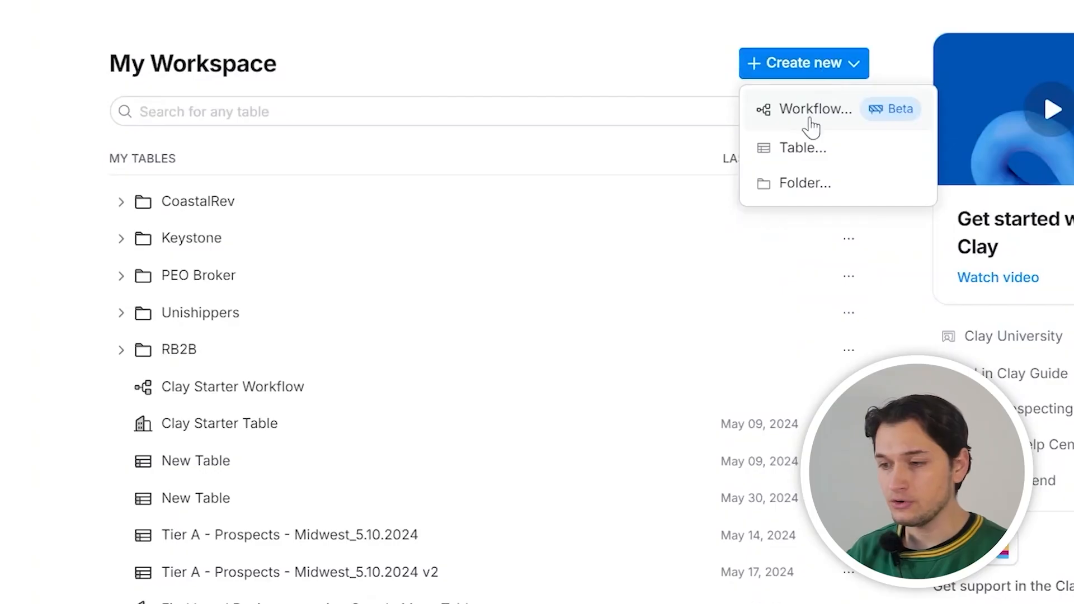
Start a new Find Companies table limited to 11-50 and 51-200 employee companies
{"action": "left_click", "coordinate": [789, 146]}
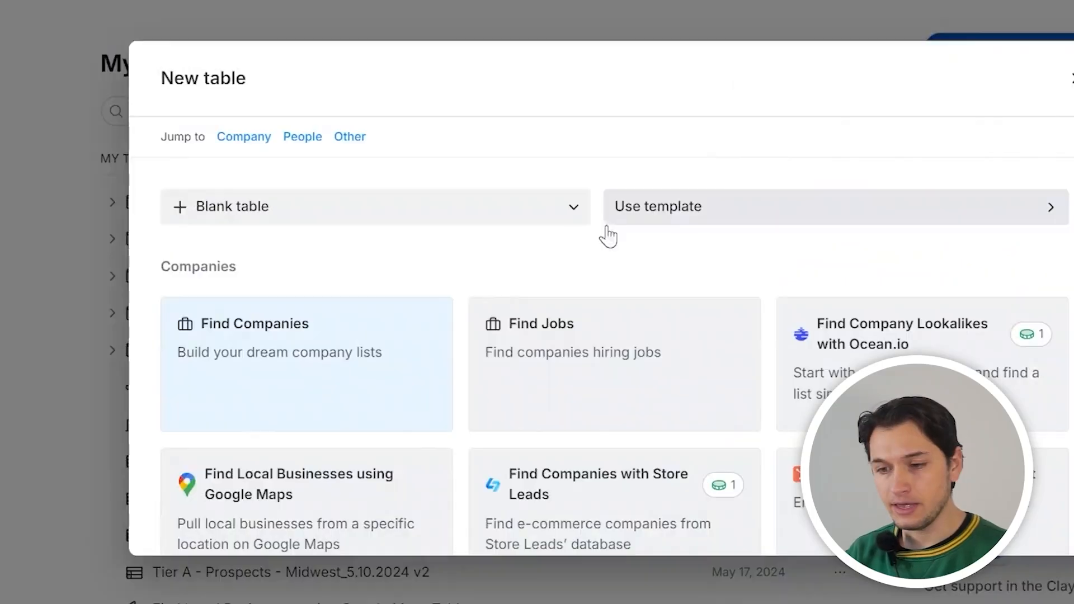
{"action": "left_click", "coordinate": [380, 338]}
{"action": "scroll", "coordinate": [319, 269], "scroll_direction": "down", "scroll_amount": 1}
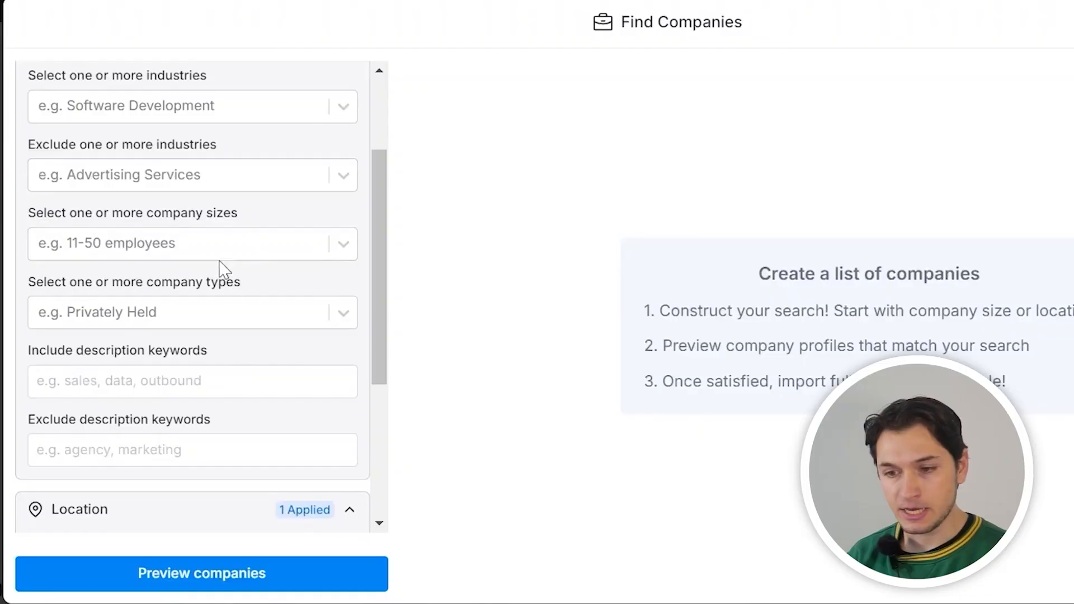
{"action": "left_click", "coordinate": [209, 241]}
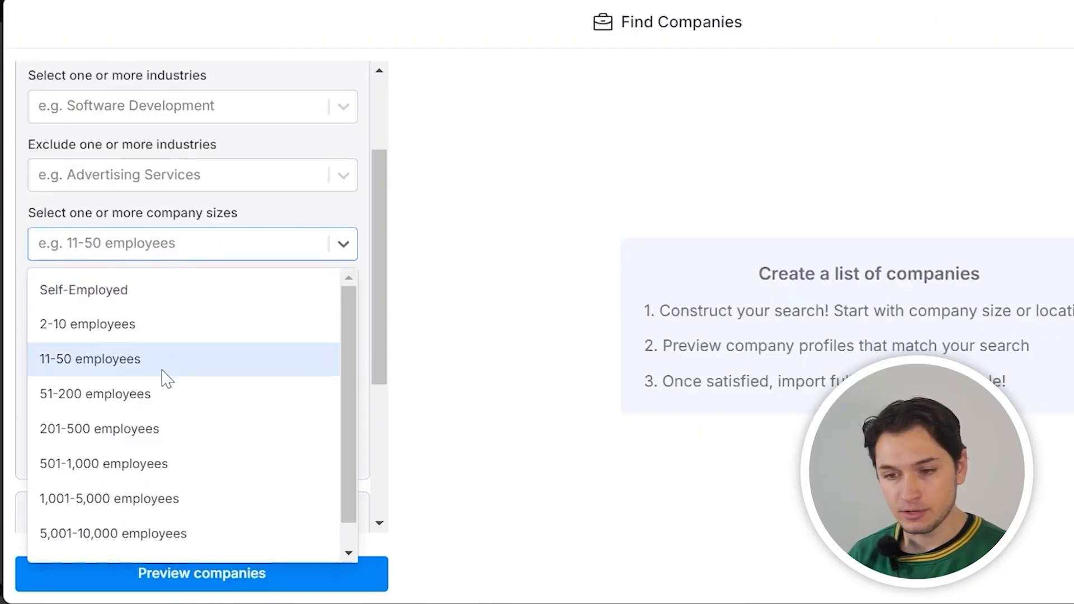
{"action": "left_click", "coordinate": [166, 375]}
{"action": "left_click", "coordinate": [169, 336]}
{"action": "key", "text": "BackSpace"}
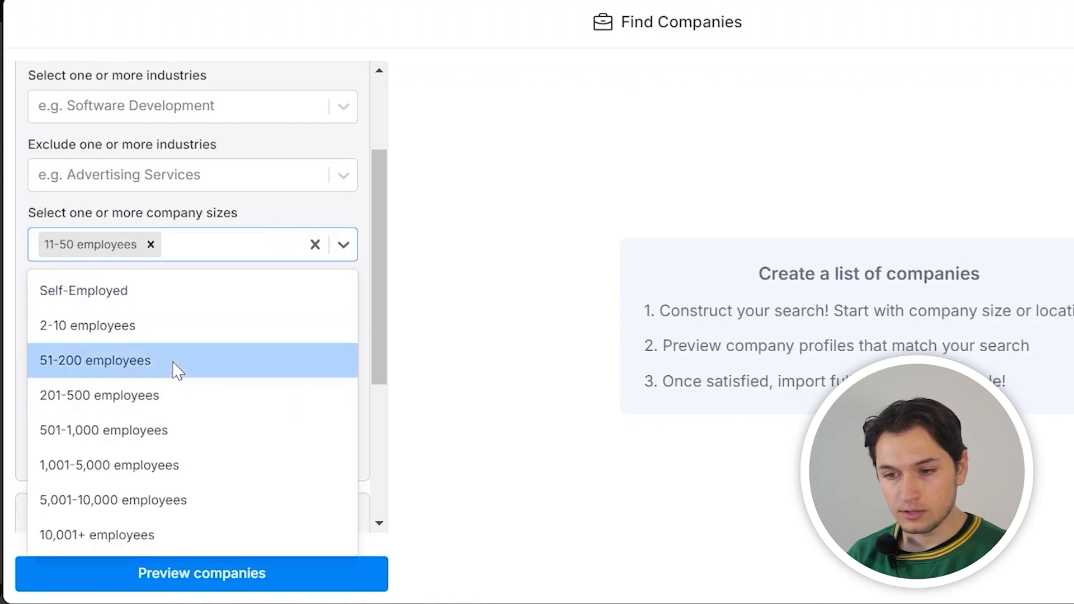
{"action": "left_click", "coordinate": [175, 361]}
{"action": "left_click", "coordinate": [239, 223]}
Include the keywords agency and marketing team, preview the companies, and show import options
{"action": "scroll", "coordinate": [240, 222], "scroll_direction": "down", "scroll_amount": 3}
{"action": "scroll", "coordinate": [208, 252], "scroll_direction": "up", "scroll_amount": 4}
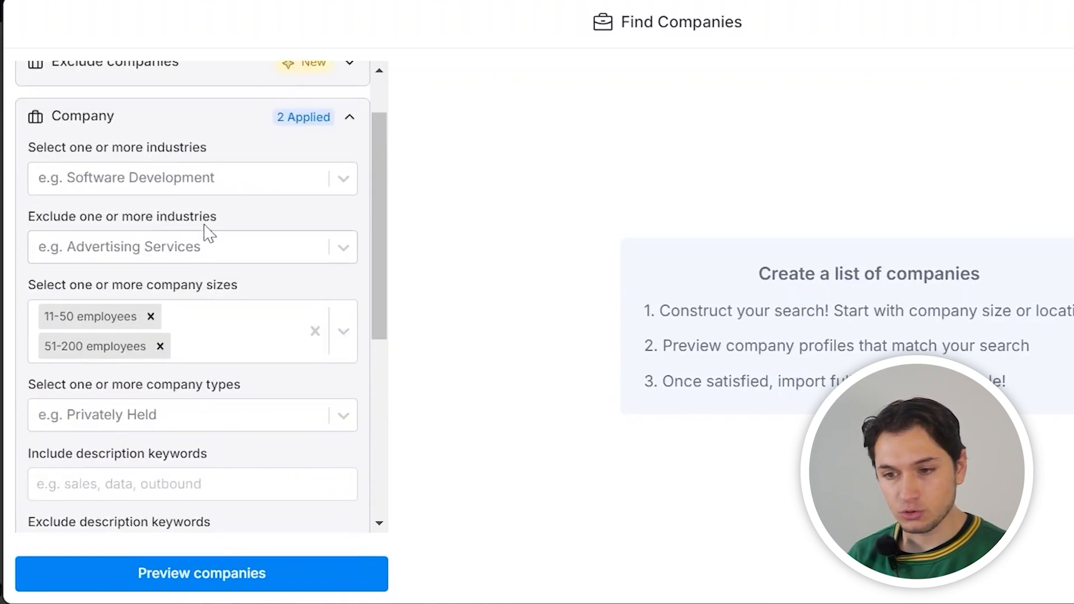
{"action": "scroll", "coordinate": [224, 313], "scroll_direction": "down", "scroll_amount": 3}
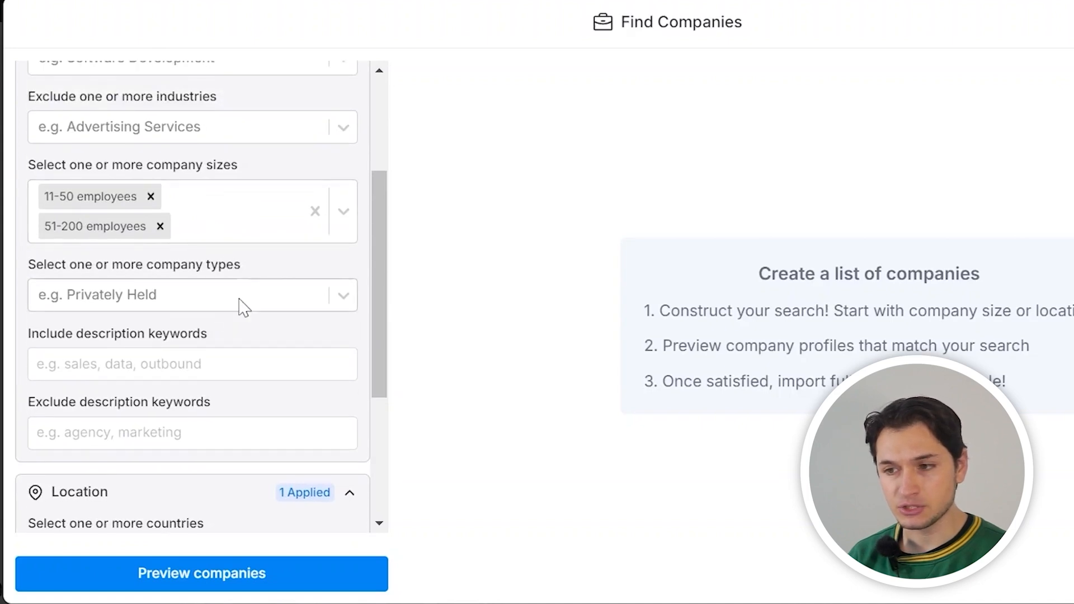
{"action": "scroll", "coordinate": [243, 307], "scroll_direction": "up", "scroll_amount": 2}
{"action": "scroll", "coordinate": [213, 395], "scroll_direction": "down", "scroll_amount": 9}
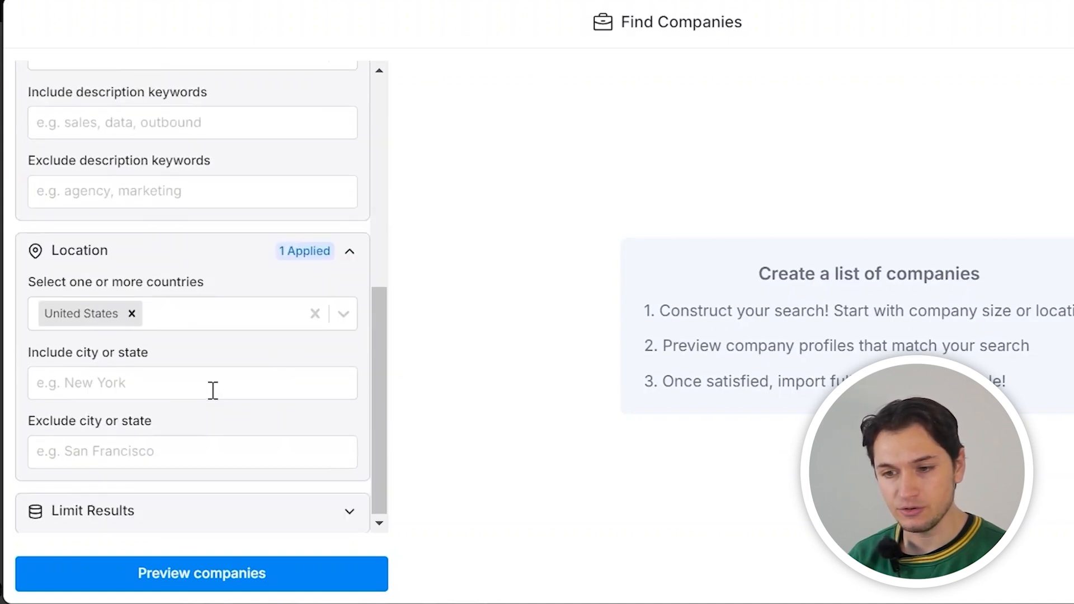
{"action": "scroll", "coordinate": [213, 390], "scroll_direction": "up", "scroll_amount": 4}
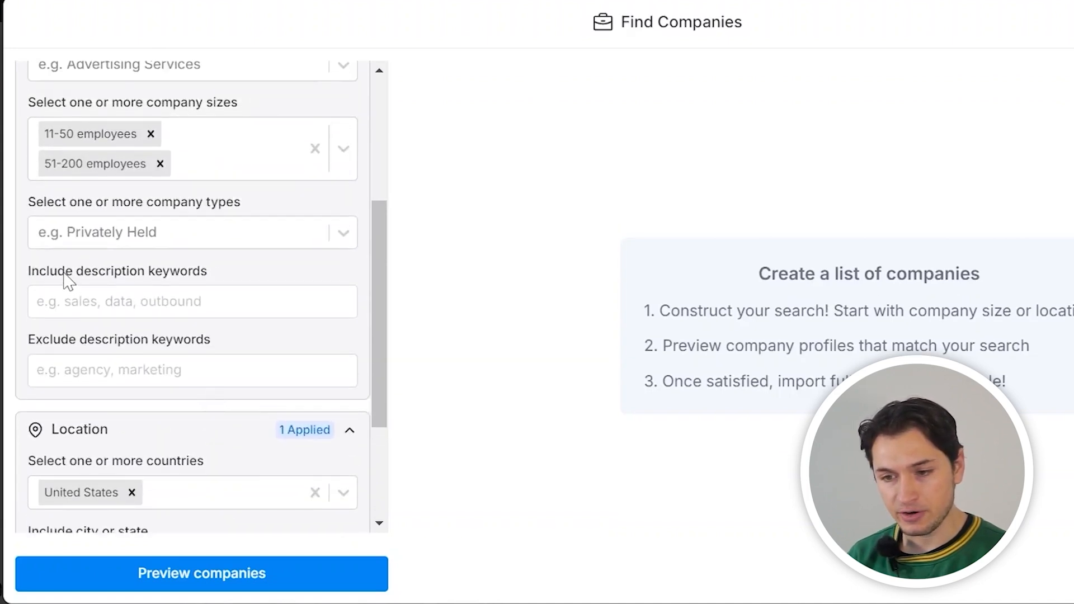
{"action": "left_click", "coordinate": [120, 307]}
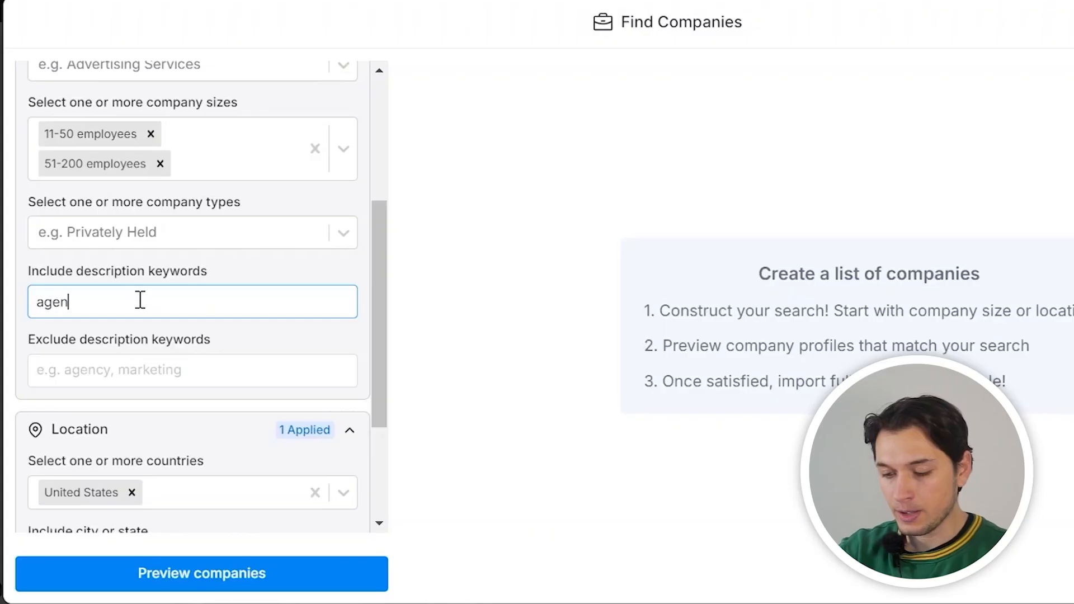
{"action": "type", "text": "cy"}
{"action": "key", "text": "Return"}
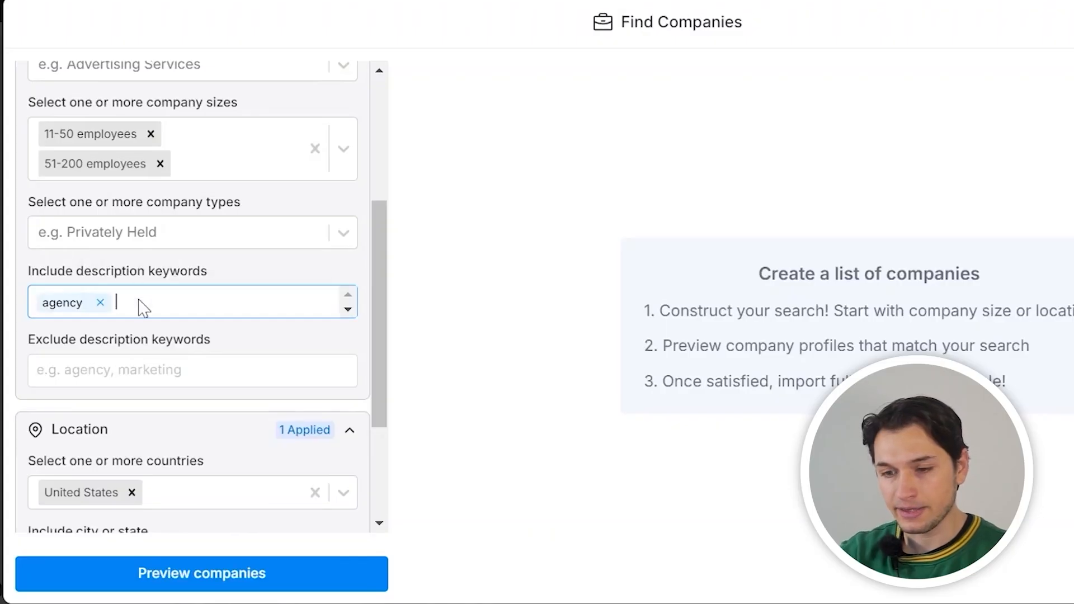
{"action": "type", "text": "marketing team"}
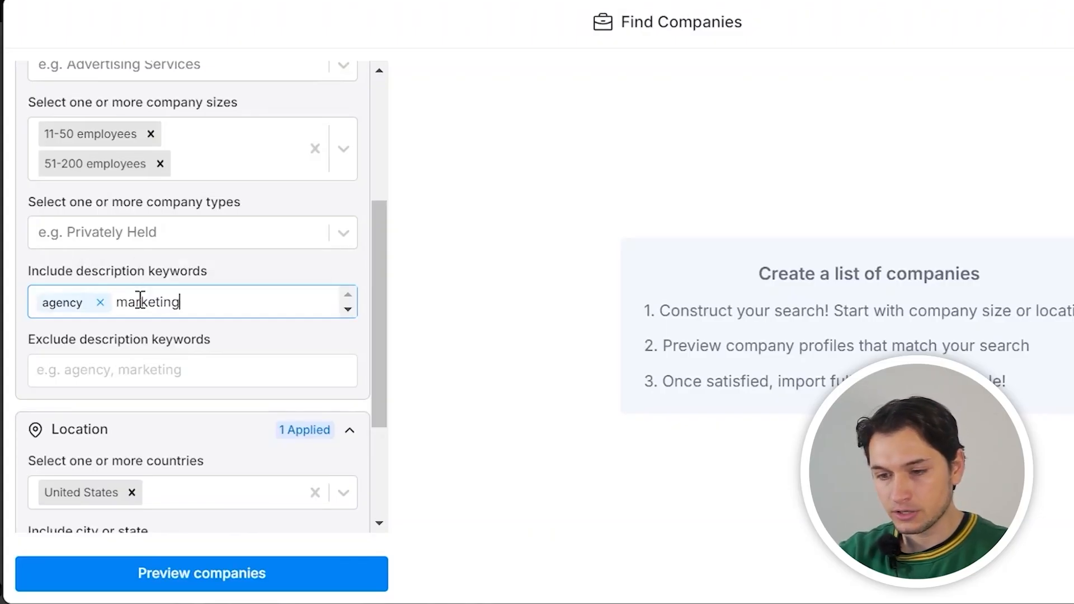
{"action": "key", "text": "Return"}
{"action": "scroll", "coordinate": [168, 447], "scroll_direction": "down", "scroll_amount": 3}
{"action": "left_click", "coordinate": [180, 573]}
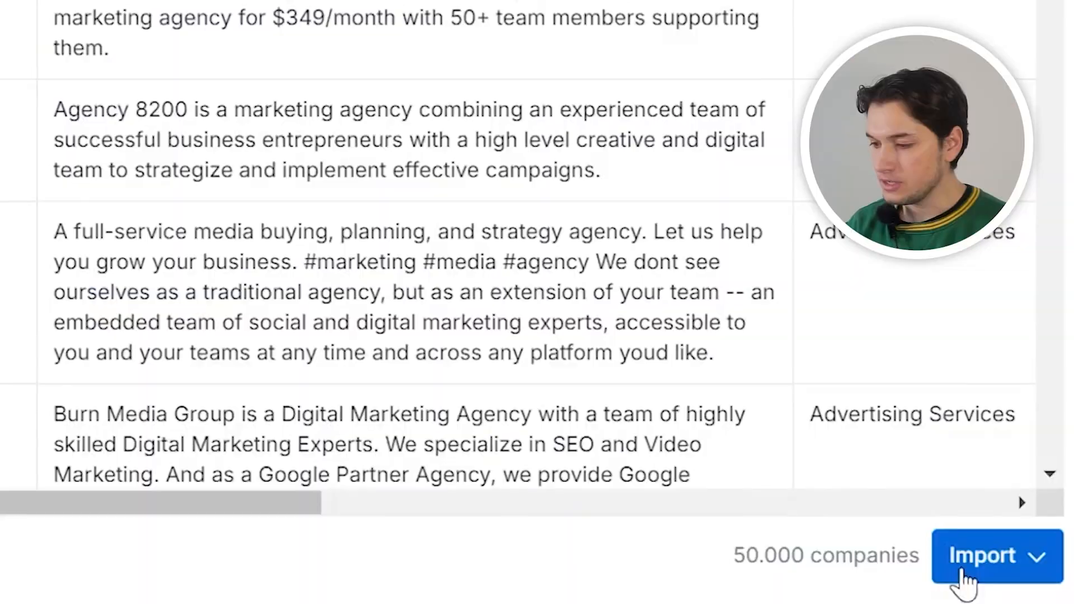
{"action": "left_click", "coordinate": [965, 581]}
Import the agencies into a new table for free and scroll across its columns
{"action": "left_click", "coordinate": [946, 436]}
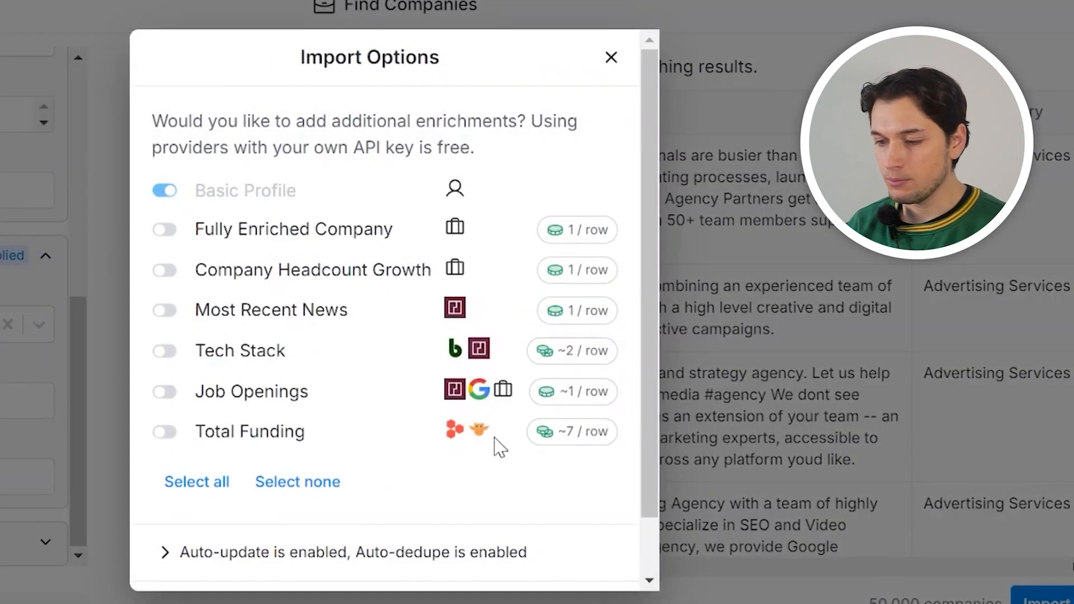
{"action": "scroll", "coordinate": [500, 448], "scroll_direction": "down", "scroll_amount": 2}
{"action": "left_click", "coordinate": [512, 568]}
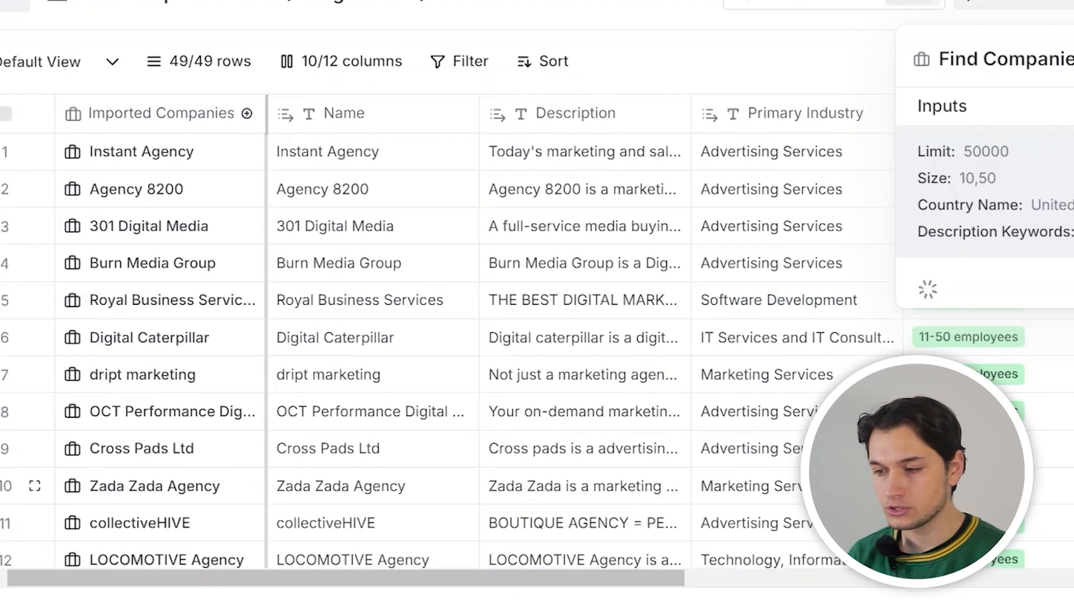
{"action": "scroll", "coordinate": [448, 336], "scroll_direction": "right", "scroll_amount": 10}
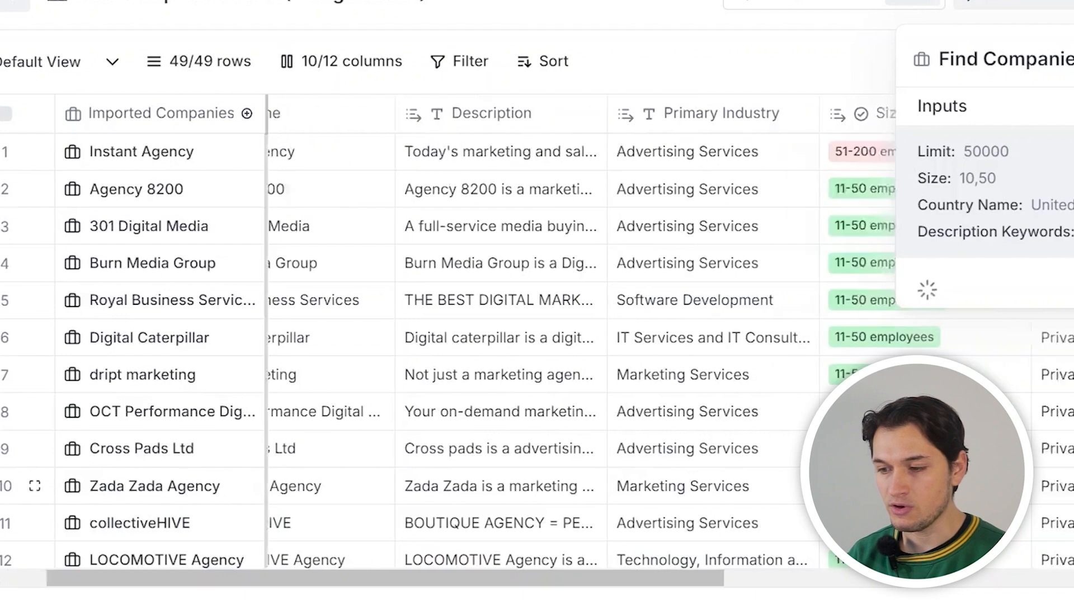
{"action": "scroll", "coordinate": [448, 336], "scroll_direction": "right", "scroll_amount": 10}
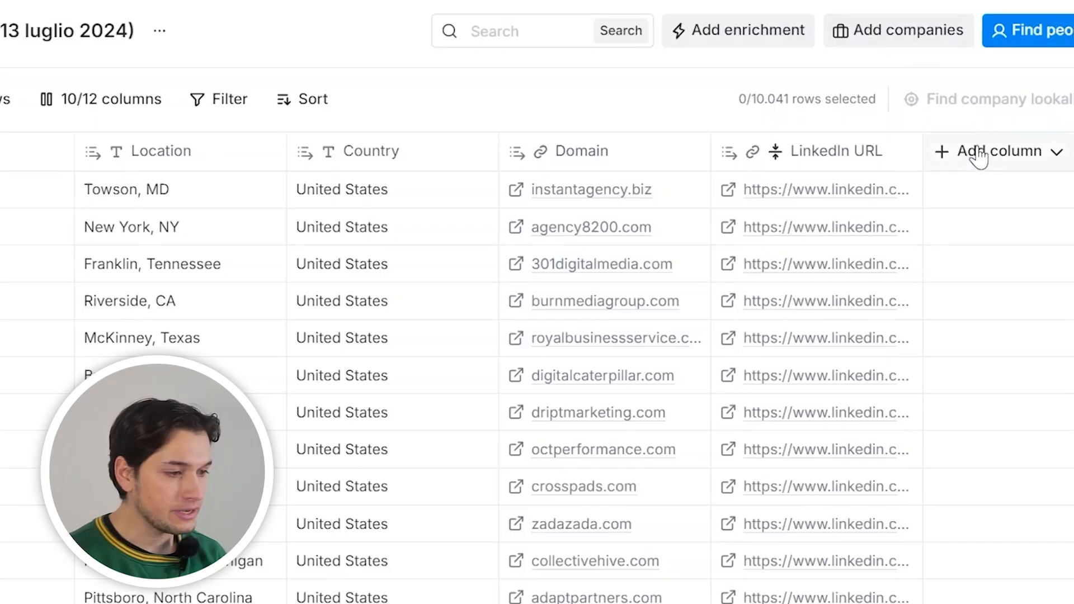
Add a Claygent enrichment column to the agency table
{"action": "left_click", "coordinate": [979, 159]}
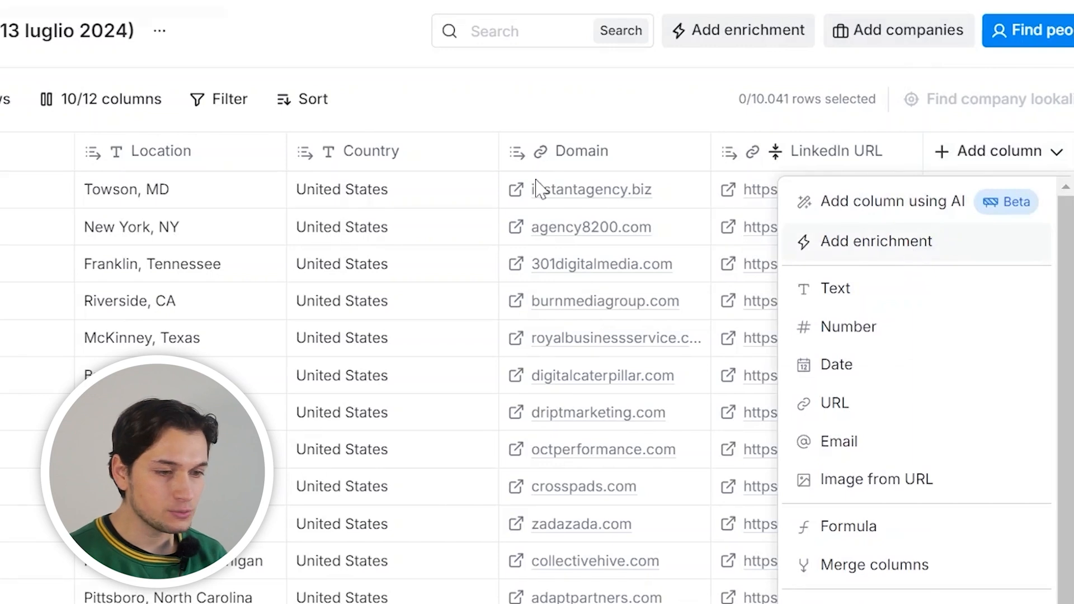
{"action": "left_click", "coordinate": [912, 252]}
{"action": "type", "text": "clayge"}
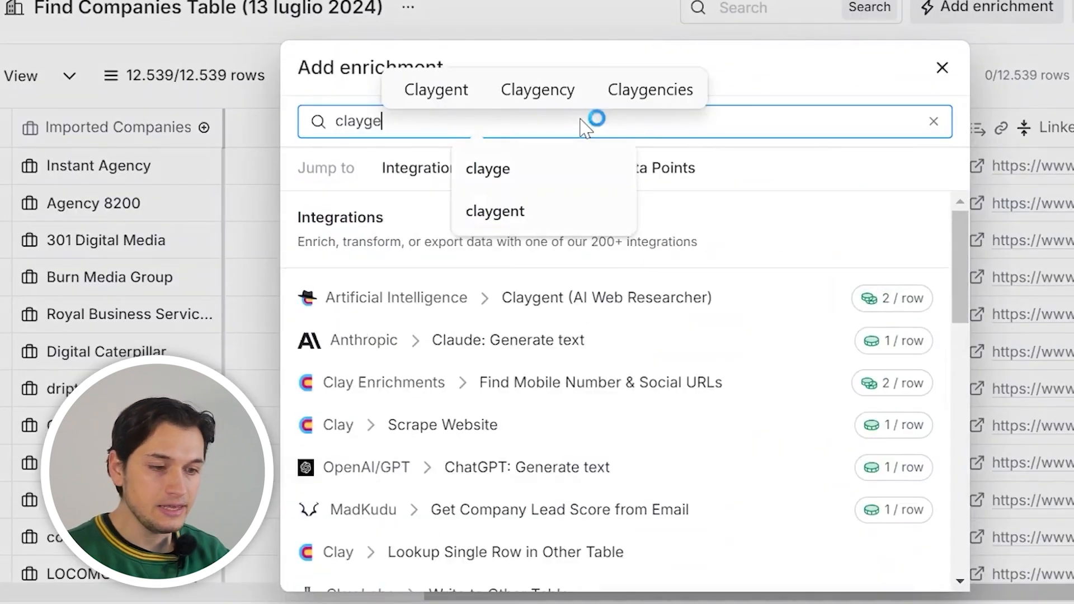
{"action": "left_click", "coordinate": [510, 300]}
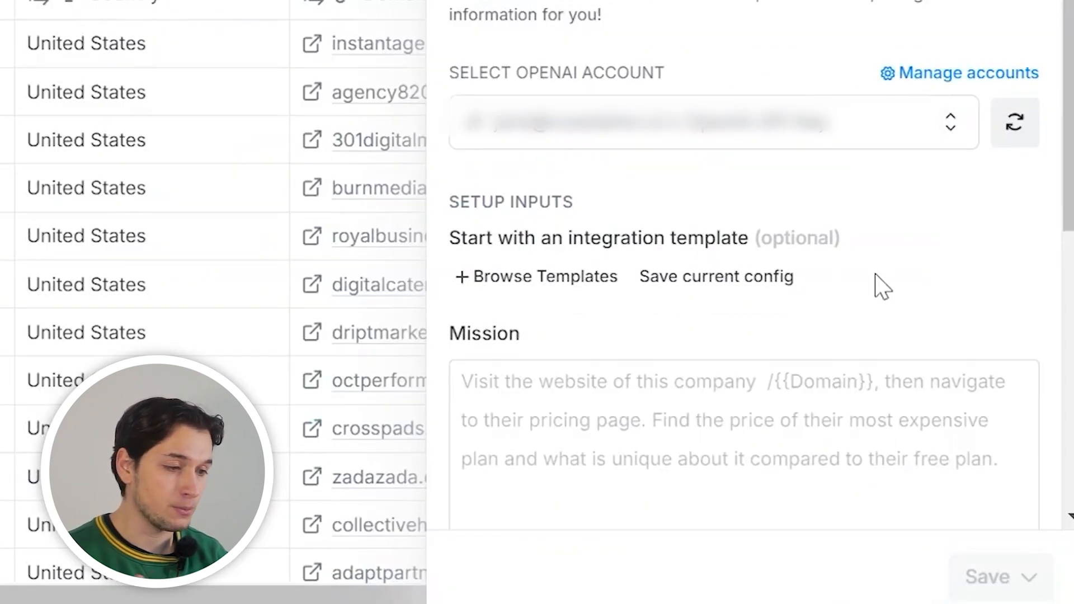
Write the mission: visit the Domain website, check for Facebook/Meta ads services, reply YES or NO
{"action": "scroll", "coordinate": [877, 274], "scroll_direction": "down", "scroll_amount": 3}
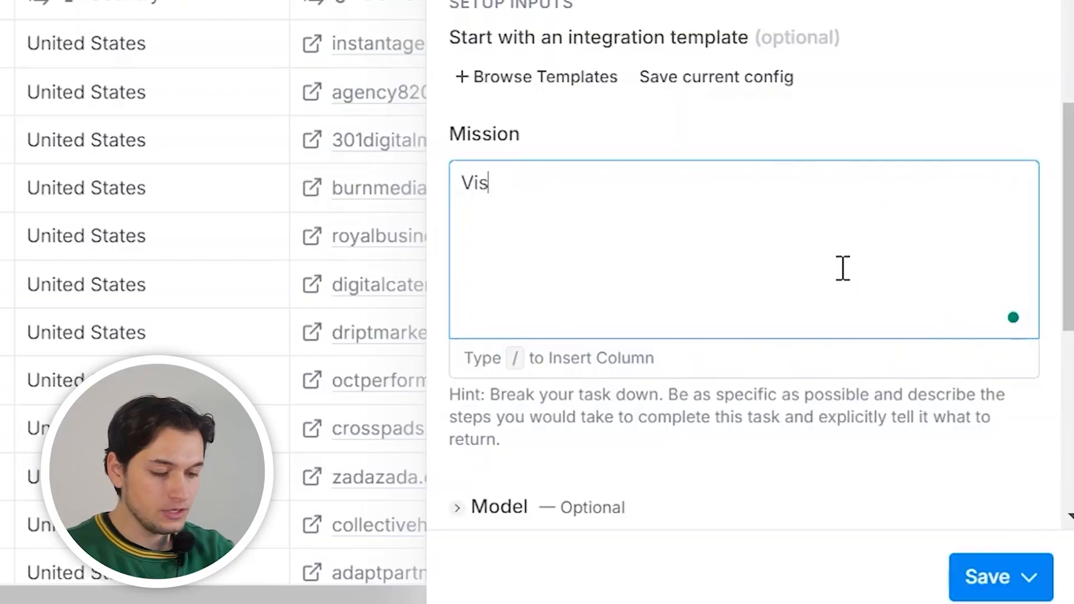
{"action": "type", "text": "it the company"}
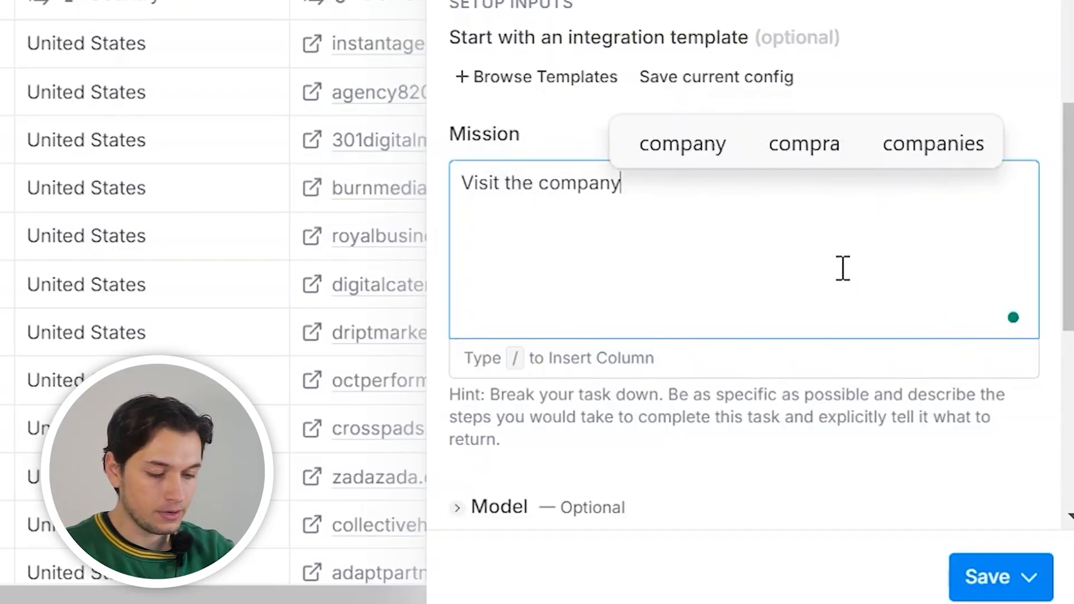
{"action": "type", "text": " website /"}
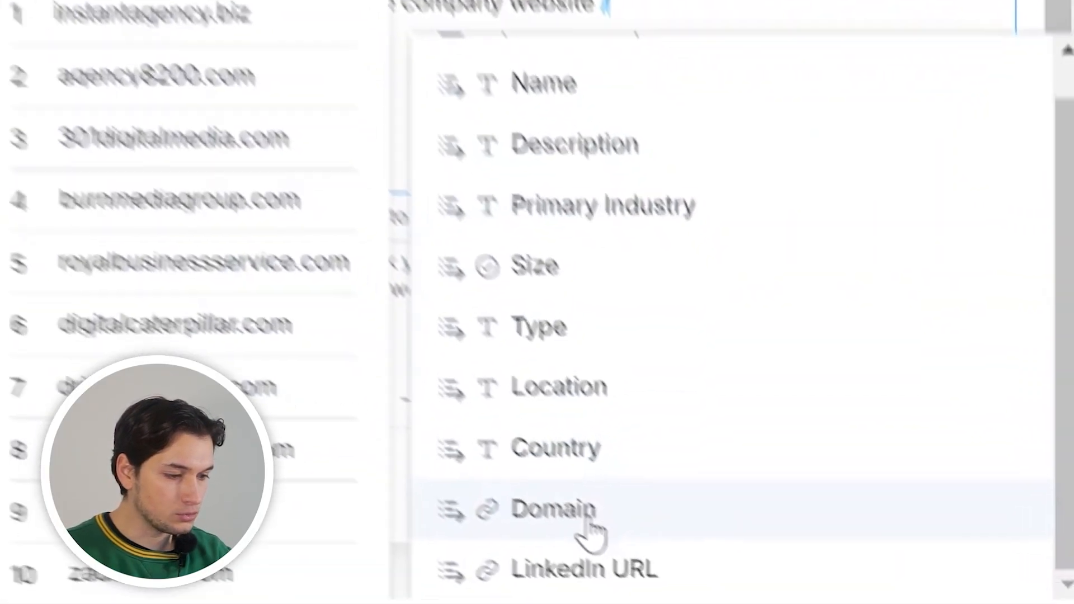
{"action": "left_click", "coordinate": [588, 518]}
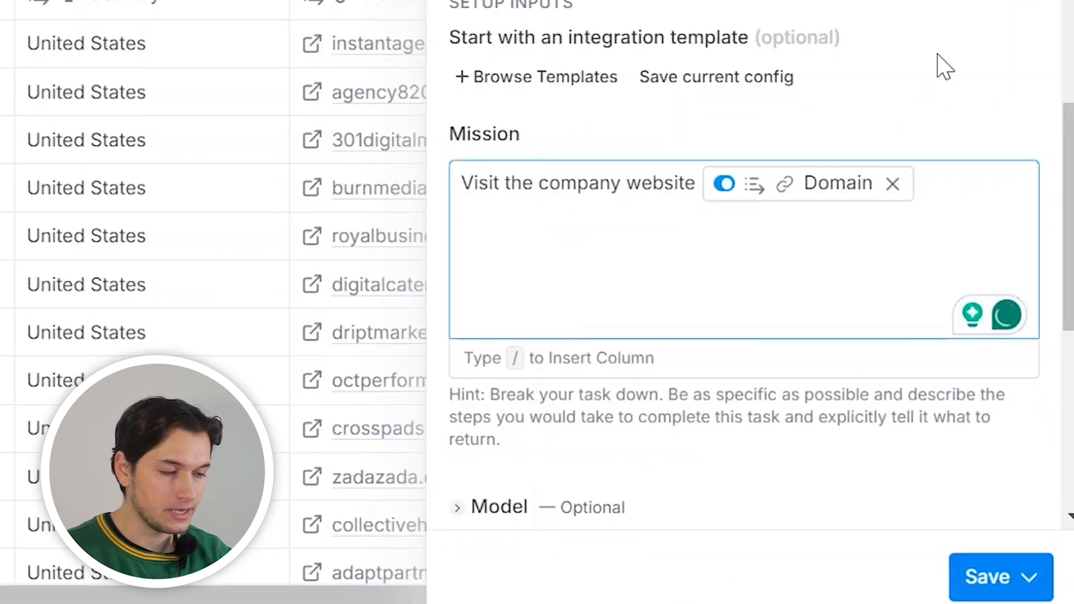
{"action": "type", "text": "and c"}
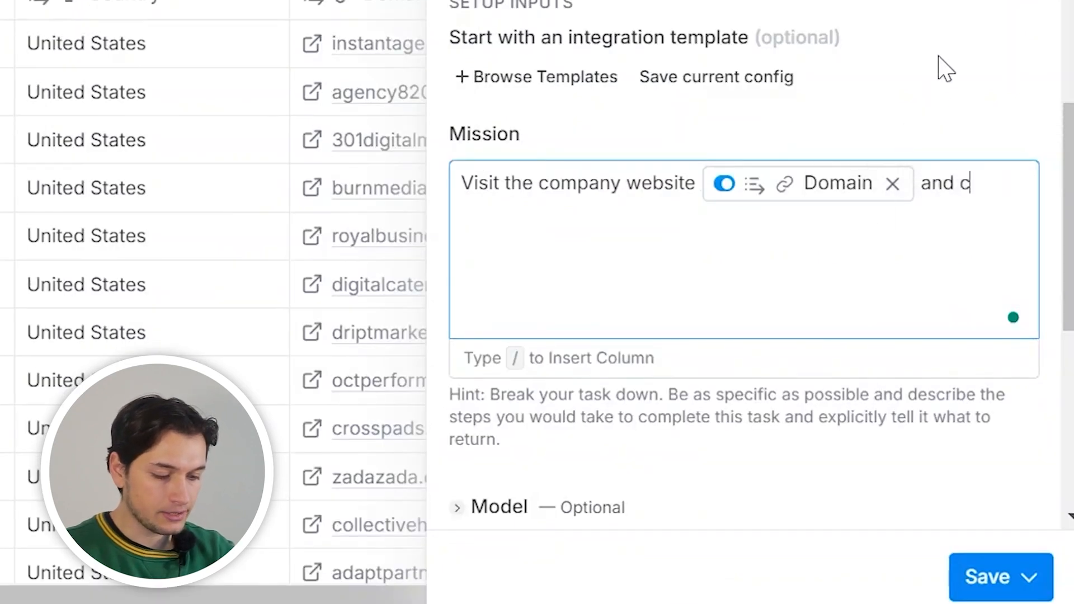
{"action": "type", "text": "heck if this agency is offering face"}
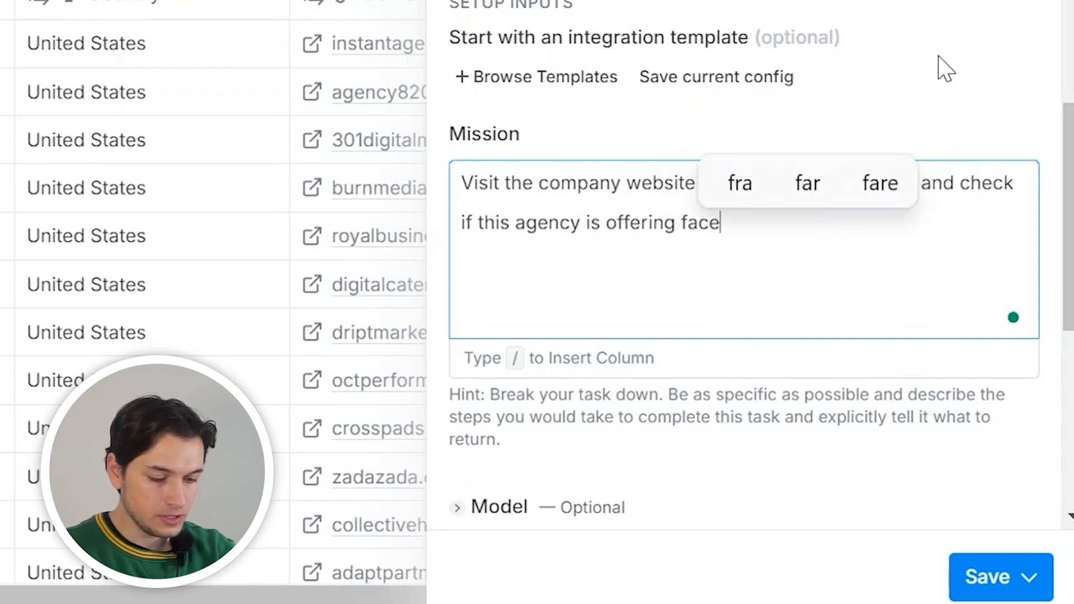
{"action": "type", "text": "book ads or me"}
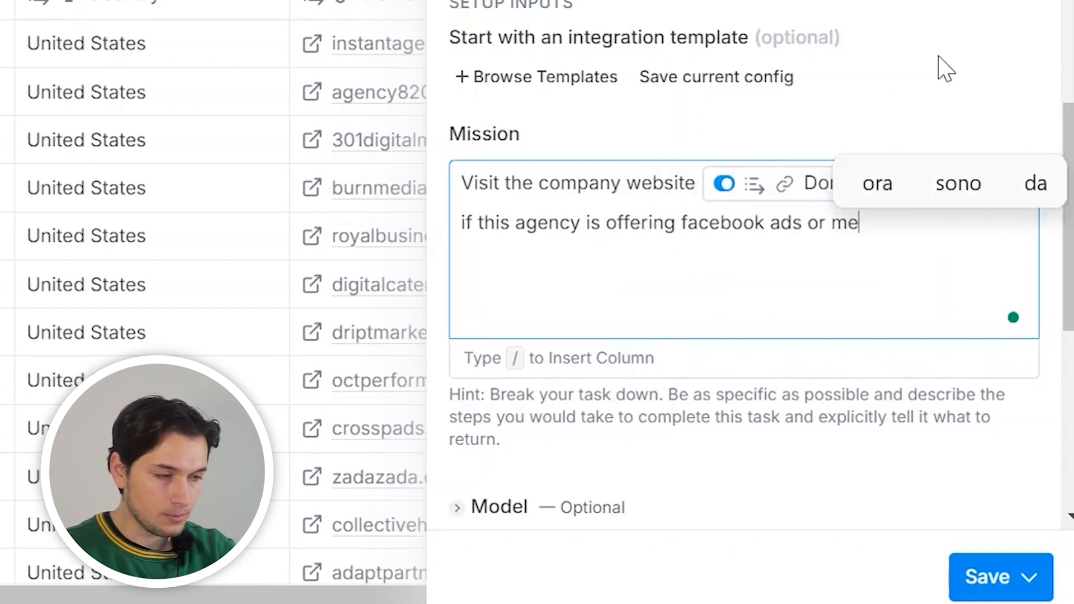
{"action": "type", "text": "ta ads services."}
{"action": "key", "text": "Return"}
{"action": "key", "text": "Return"}
{"action": "type", "text": "Just reply "}
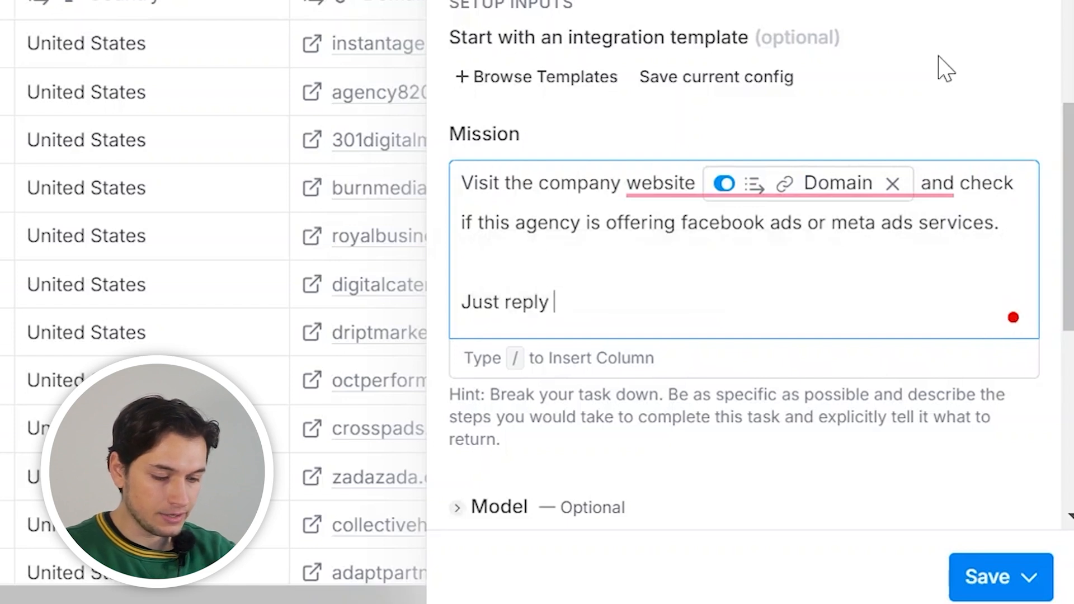
{"action": "type", "text": "YES or NO"}
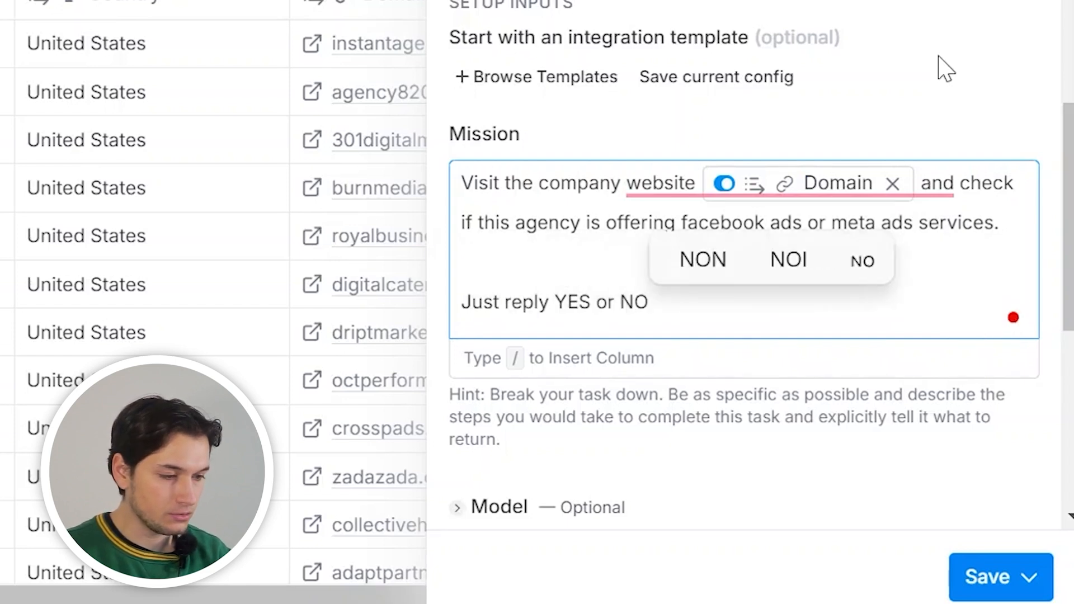
{"action": "scroll", "coordinate": [492, 321], "scroll_direction": "down", "scroll_amount": 4}
Set the Claygent model to gpt-3.5-turbo with a $0.03 max cost
{"action": "left_click", "coordinate": [490, 316]}
{"action": "scroll", "coordinate": [491, 320], "scroll_direction": "down", "scroll_amount": 3}
{"action": "left_click", "coordinate": [642, 217]}
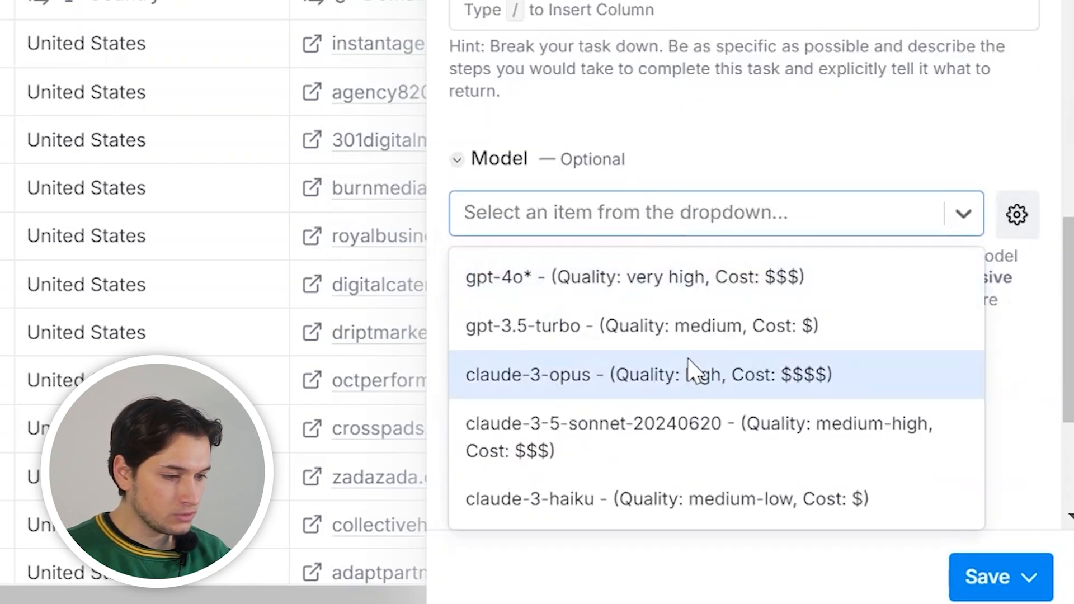
{"action": "left_click", "coordinate": [667, 339]}
{"action": "scroll", "coordinate": [774, 346], "scroll_direction": "down", "scroll_amount": 4}
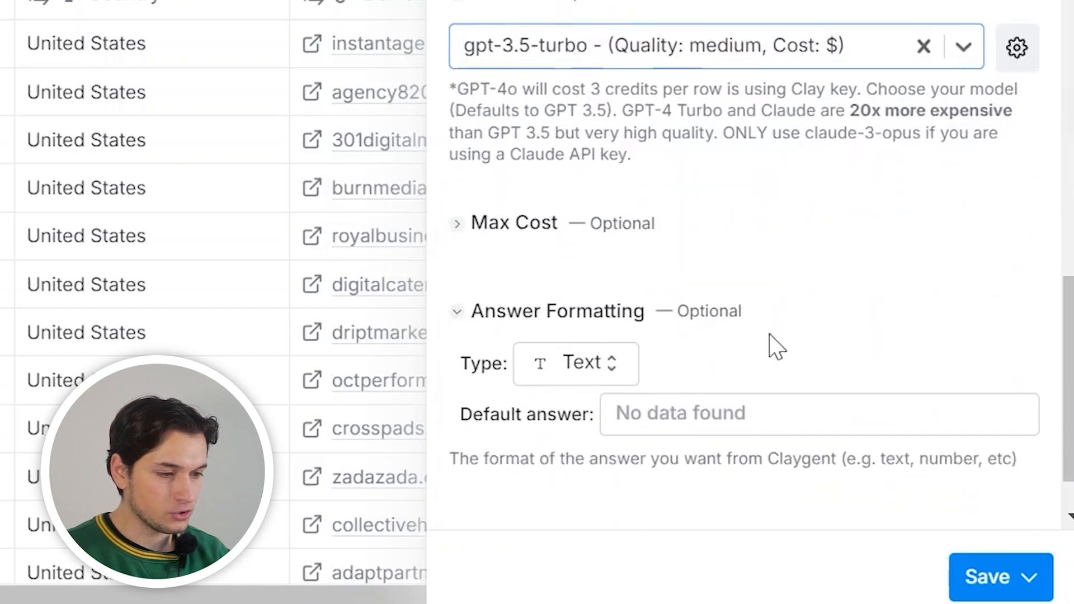
{"action": "left_click", "coordinate": [506, 180]}
{"action": "left_click", "coordinate": [520, 221]}
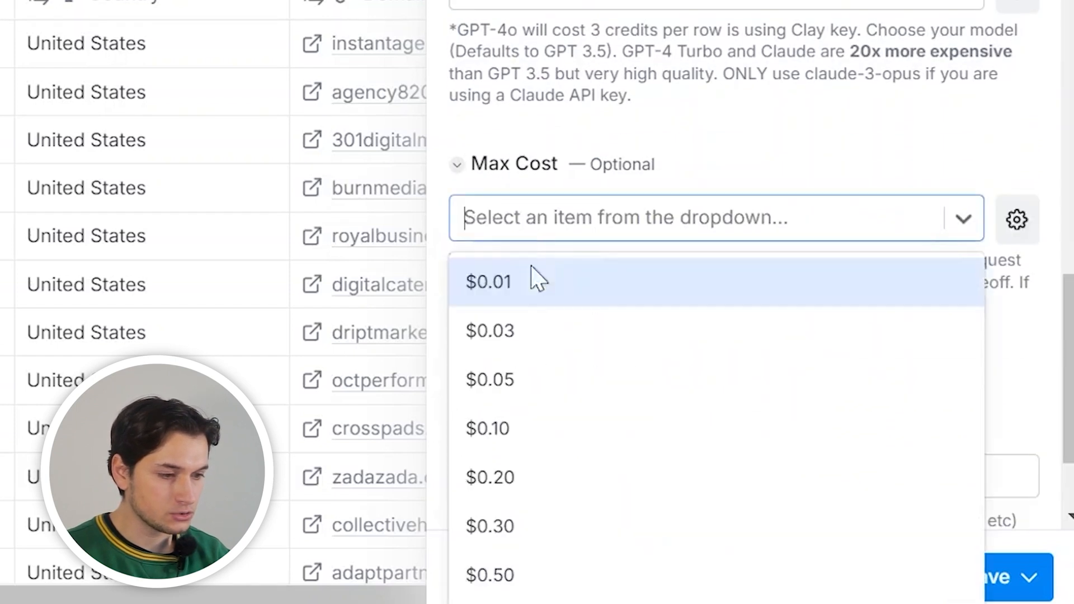
{"action": "left_click", "coordinate": [515, 331]}
Format answers as a Select type with options YES and NO
{"action": "scroll", "coordinate": [890, 137], "scroll_direction": "down", "scroll_amount": 2}
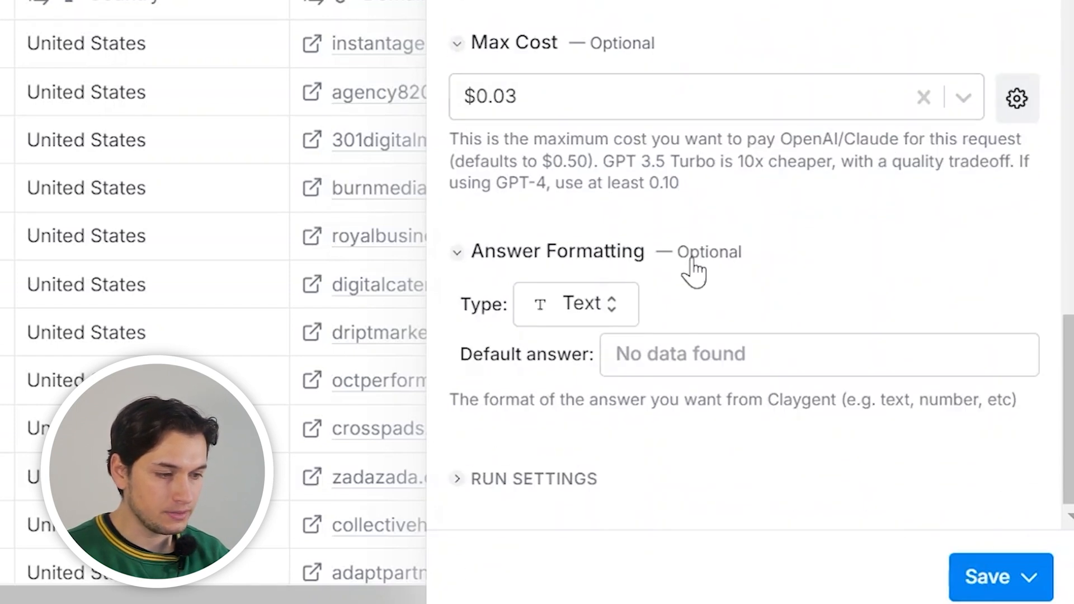
{"action": "left_click", "coordinate": [610, 304]}
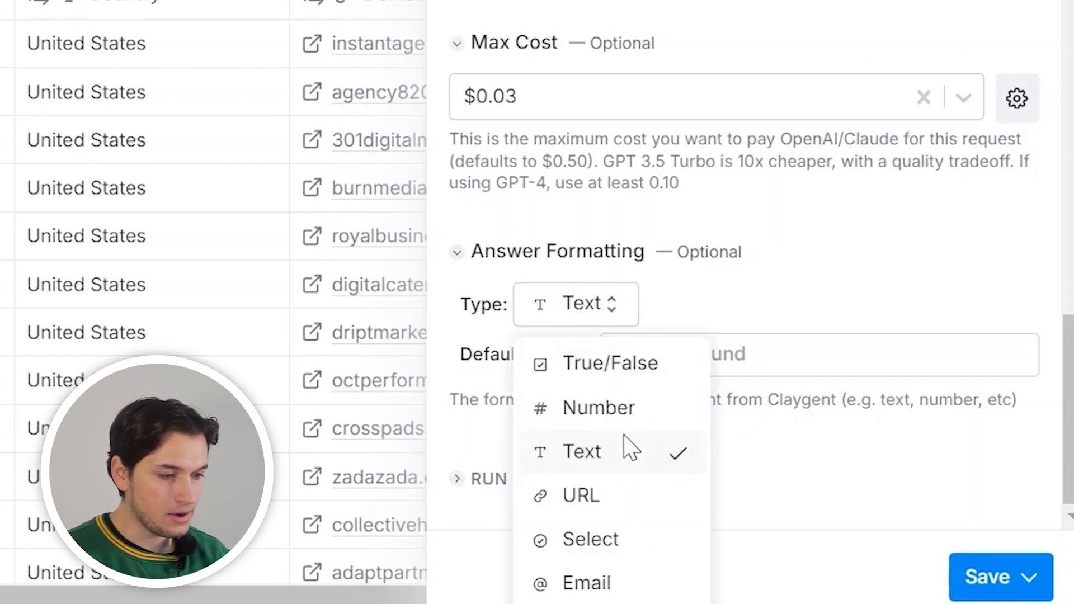
{"action": "left_click", "coordinate": [619, 540]}
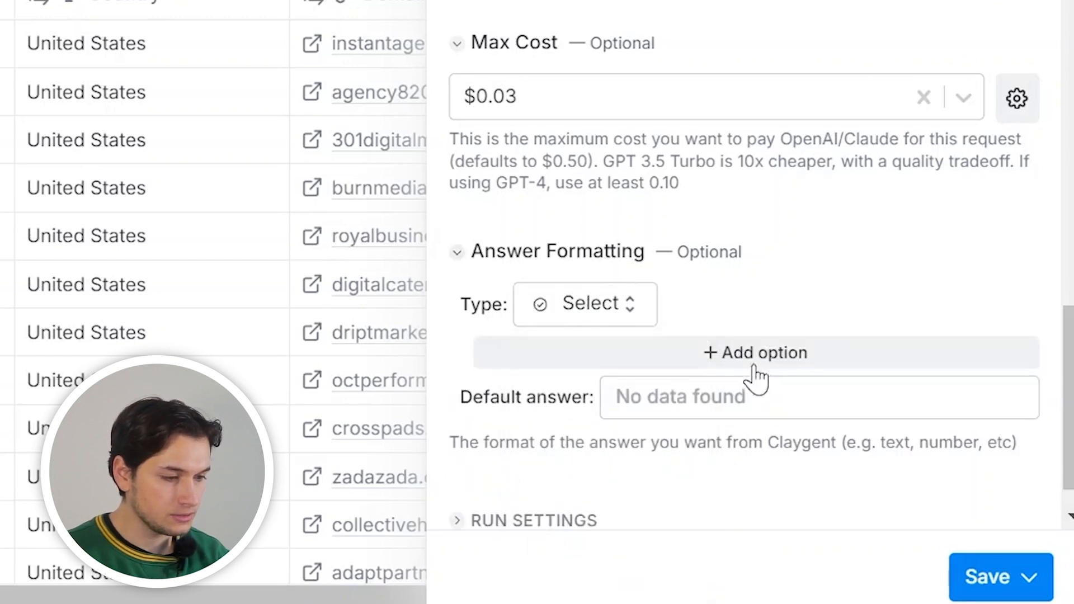
{"action": "left_click", "coordinate": [753, 354]}
{"action": "left_click", "coordinate": [719, 417]}
{"action": "triple_click", "coordinate": [681, 364]}
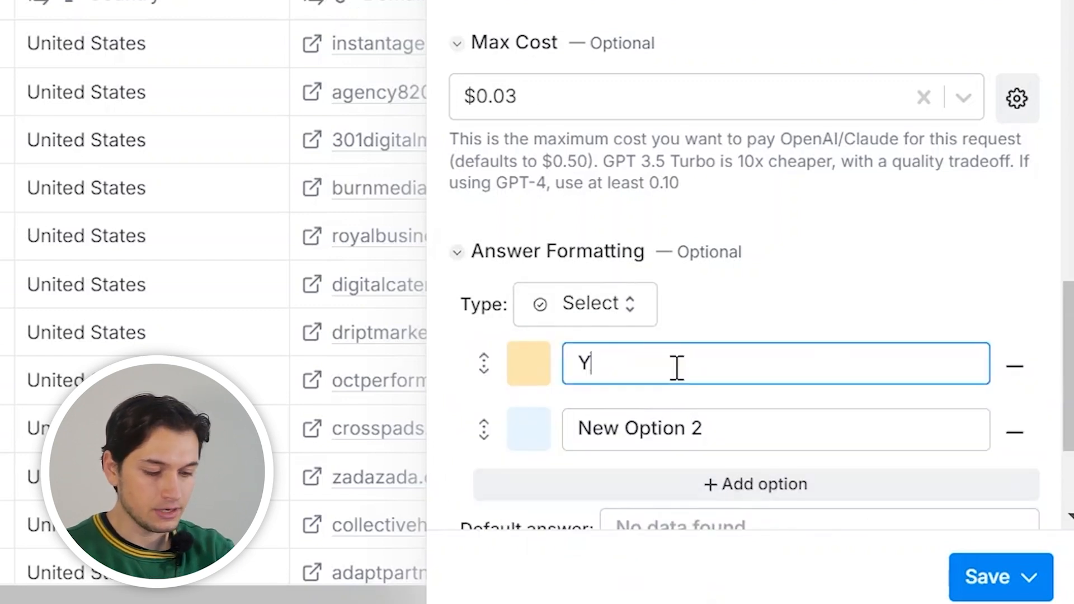
{"action": "type", "text": "YES"}
{"action": "triple_click", "coordinate": [622, 432]}
{"action": "type", "text": "NO"}
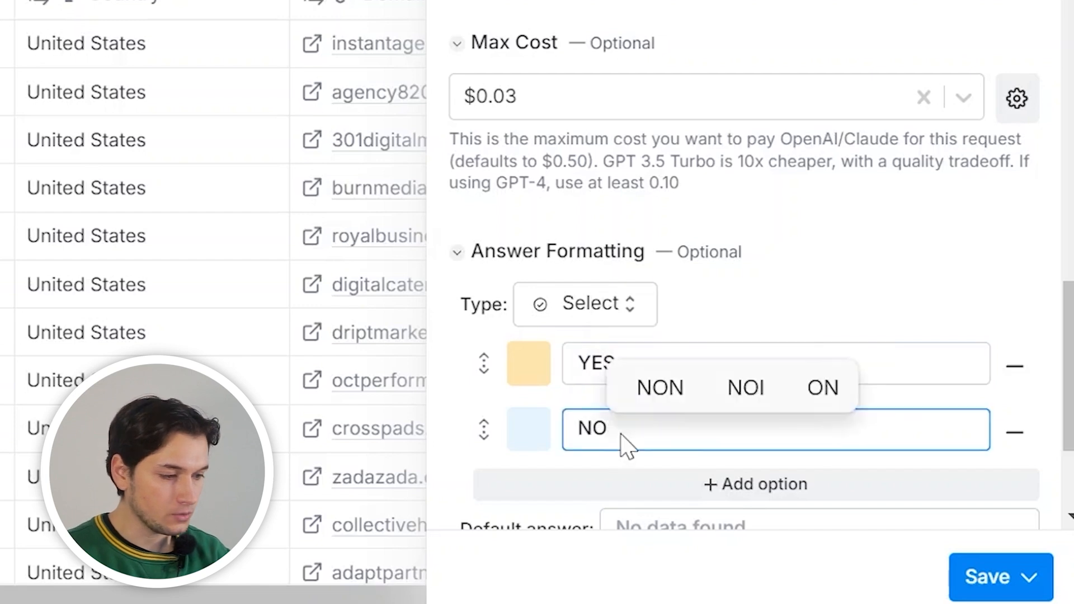
Keep the current API account and bring up the save and run choices
{"action": "left_click", "coordinate": [1015, 574]}
{"action": "left_click", "coordinate": [760, 239]}
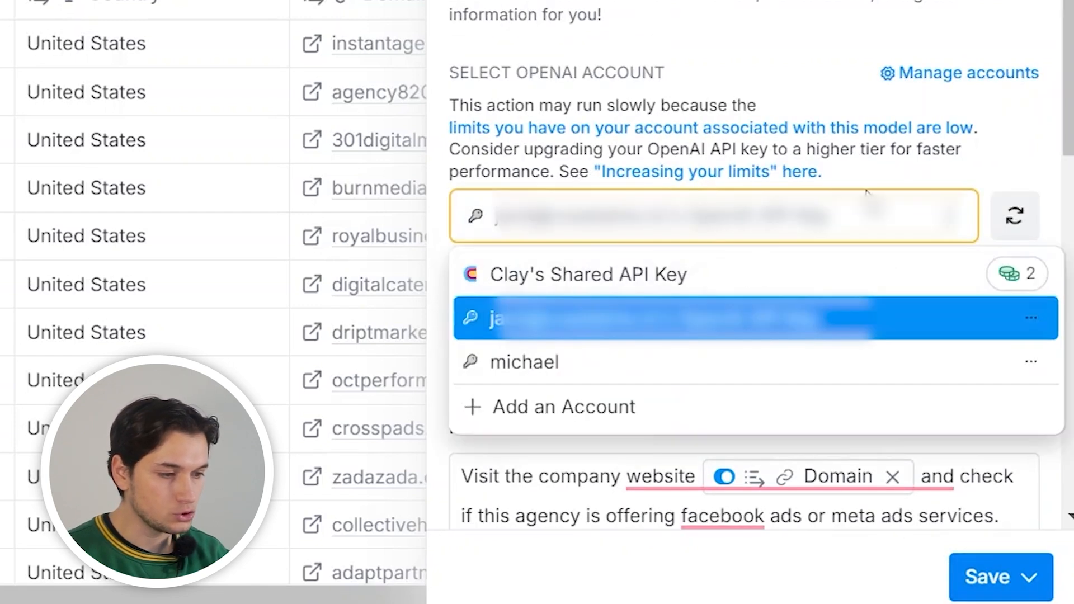
{"action": "left_click", "coordinate": [993, 171]}
{"action": "scroll", "coordinate": [992, 173], "scroll_direction": "down", "scroll_amount": 10}
{"action": "left_click", "coordinate": [1024, 572]}
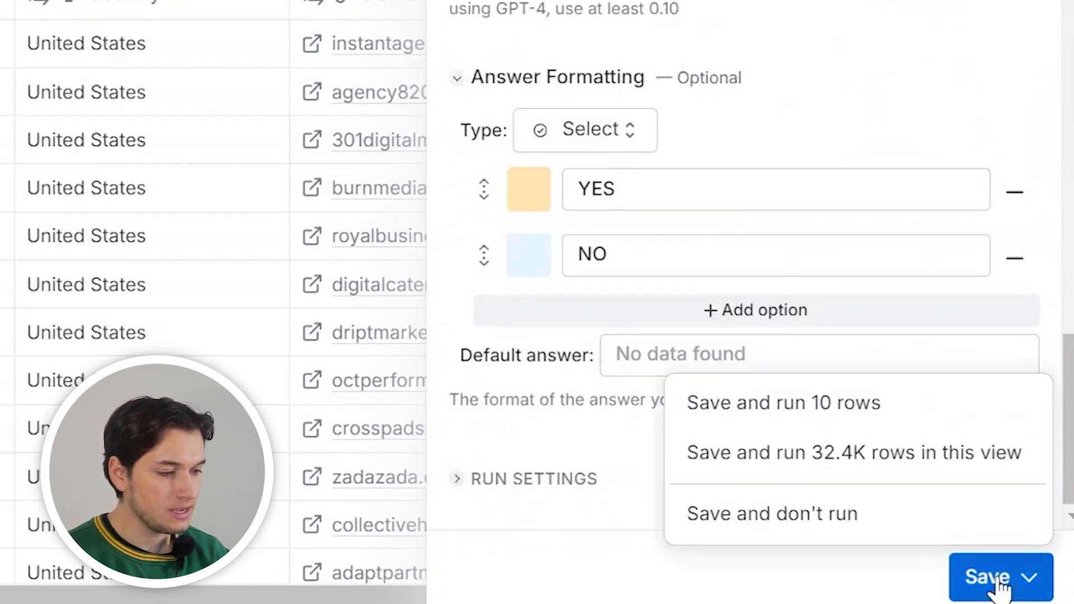
Save the Facebook Ads Services column, run it on the first 10 rows, and review the results
{"action": "left_click", "coordinate": [842, 428]}
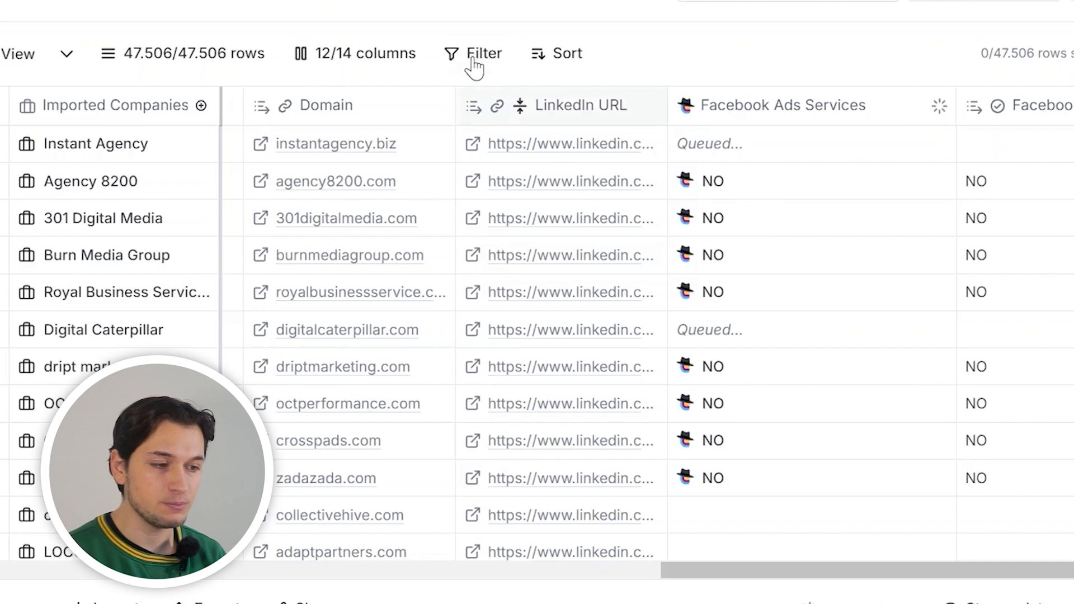
{"action": "scroll", "coordinate": [613, 367], "scroll_direction": "down", "scroll_amount": 5}
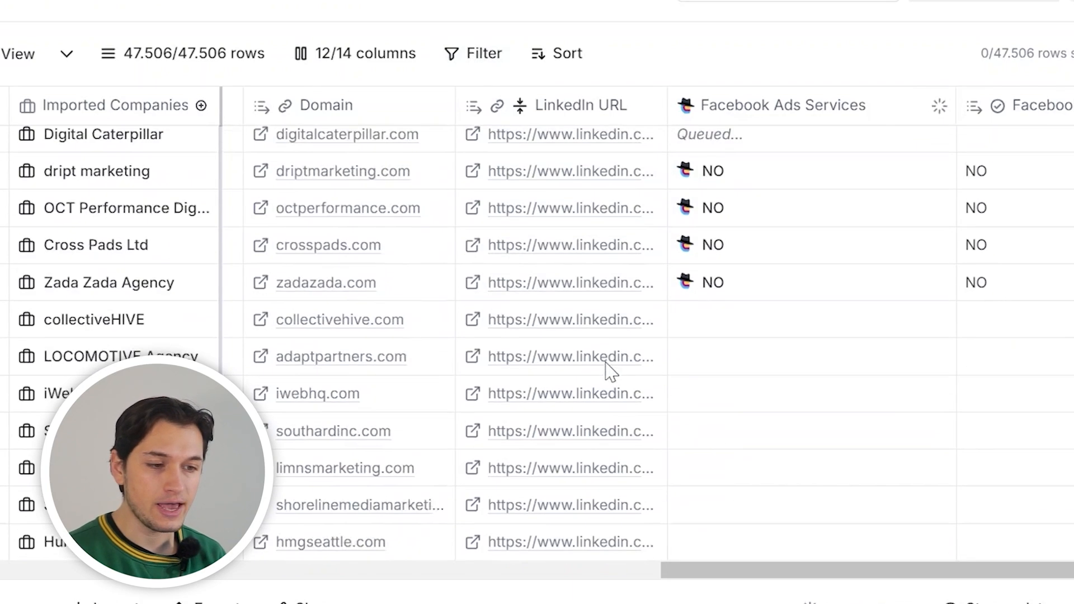
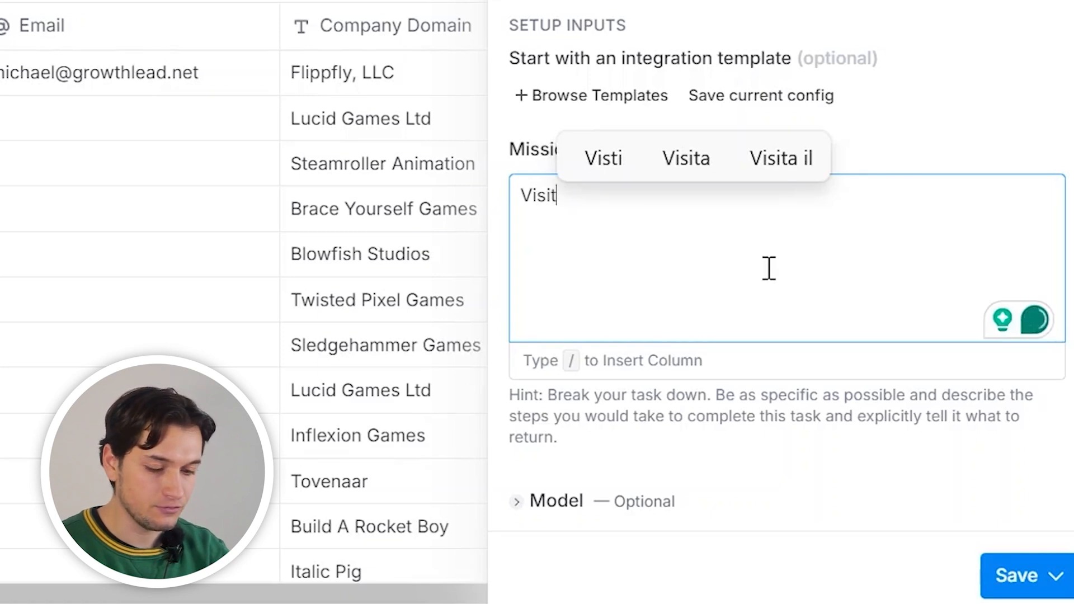
Write the mission to visit the website and find 2 game projects they worked on
{"action": "type", "text": "the website"}
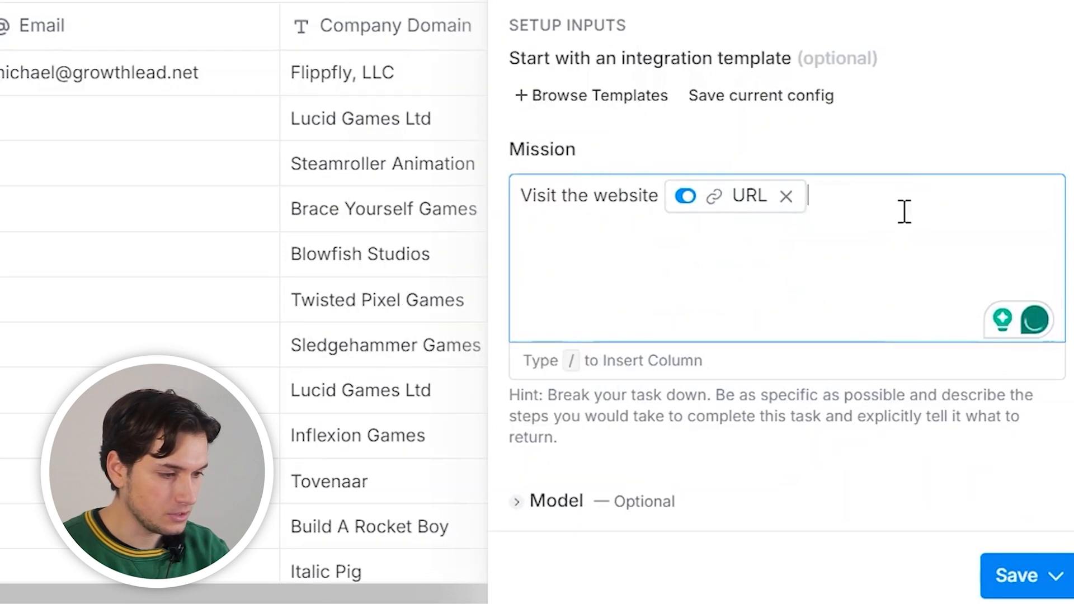
{"action": "type", "text": "and find "}
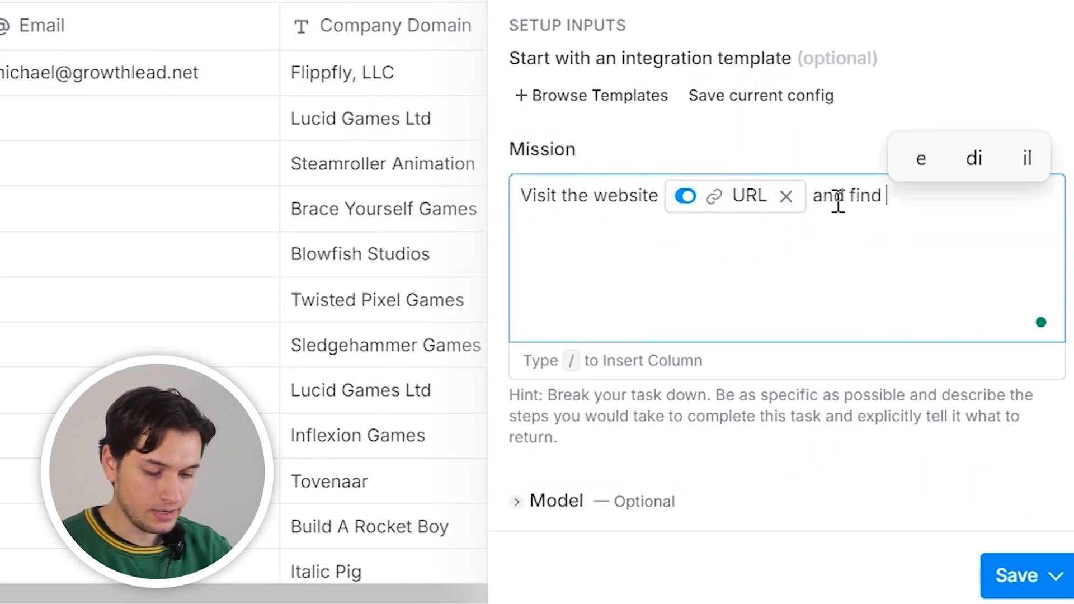
{"action": "type", "text": "2 prjects"}
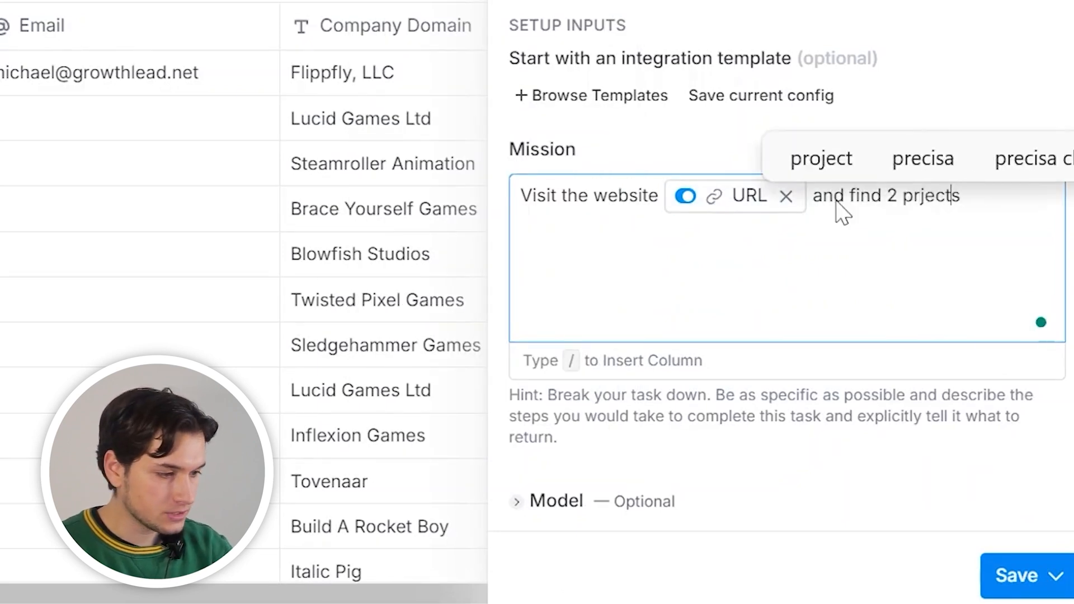
{"action": "key", "text": "Left"}
{"action": "key", "text": "Left"}
{"action": "type", "text": "game"}
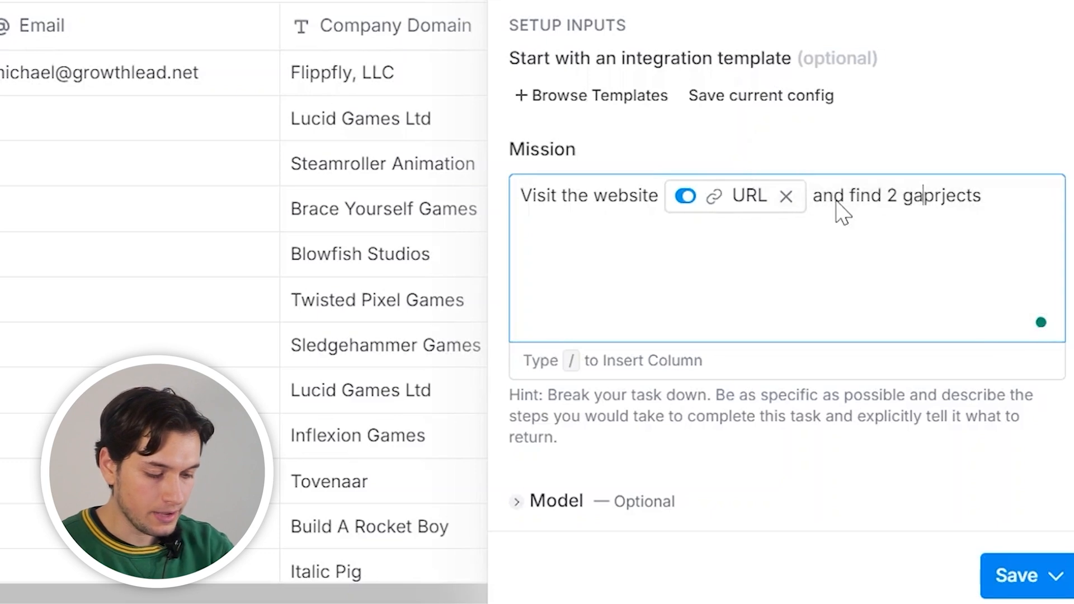
{"action": "key", "text": "Right"}
{"action": "key", "text": "Right"}
{"action": "type", "text": "o"}
{"action": "key", "text": "End"}
{"action": "type", "text": "they worked on."}
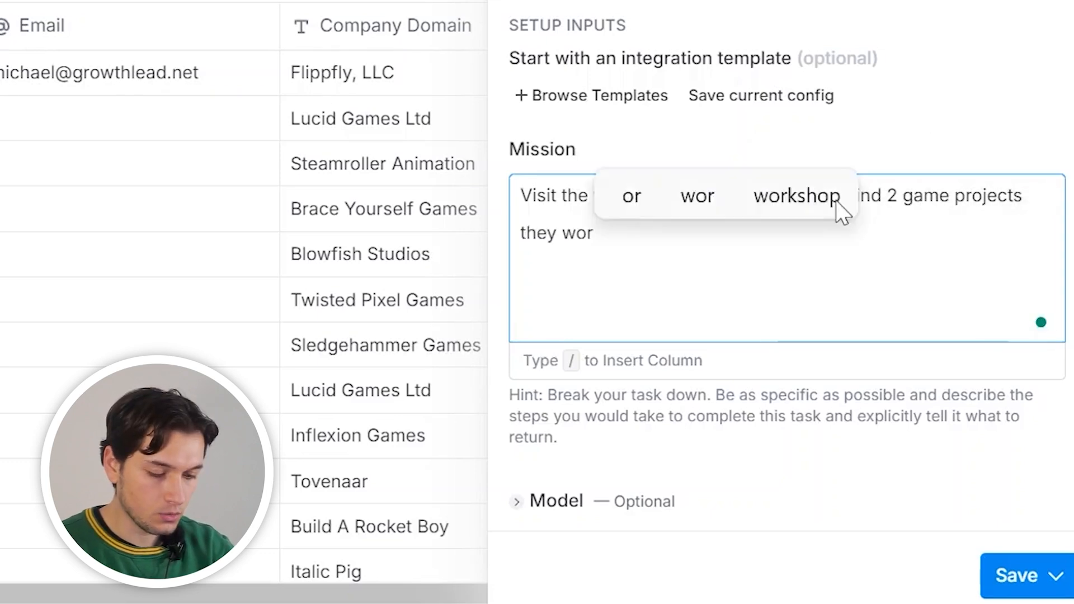
Add 'Just return the names of the 2 projects, separated by an 'and'', then save and run the column
{"action": "key", "text": "Return"}
{"action": "key", "text": "Return"}
{"action": "type", "text": "Just ret"}
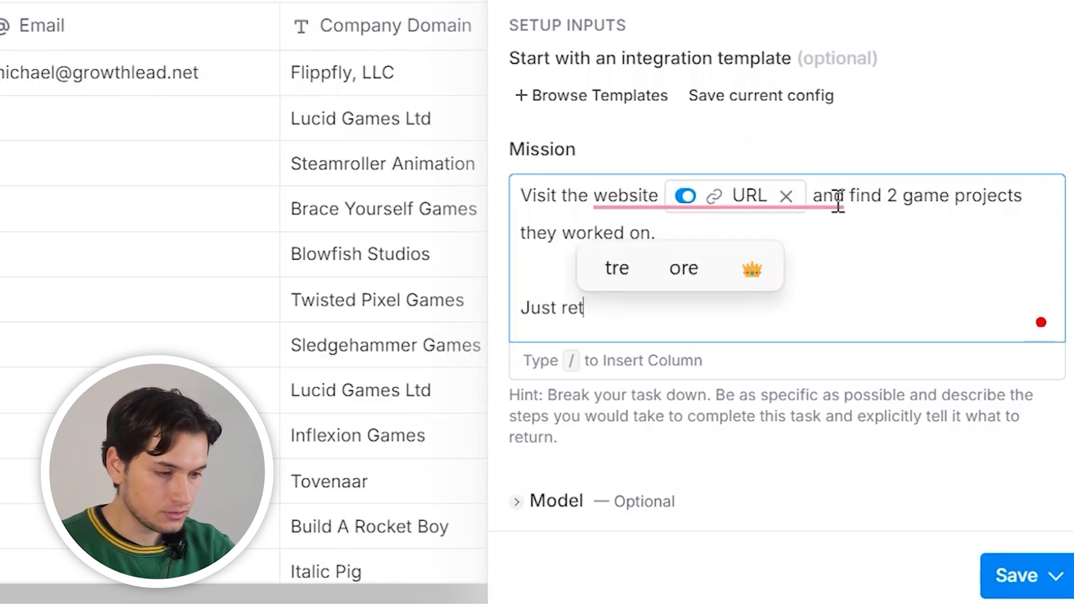
{"action": "type", "text": "urn the names of the 2 proje"}
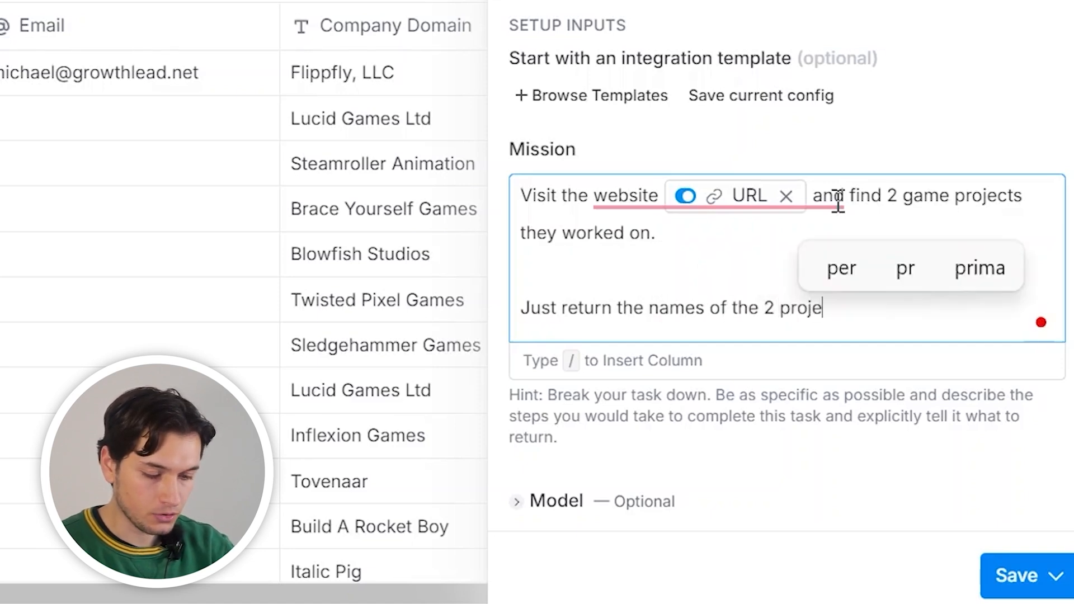
{"action": "type", "text": "cts, saprated but"}
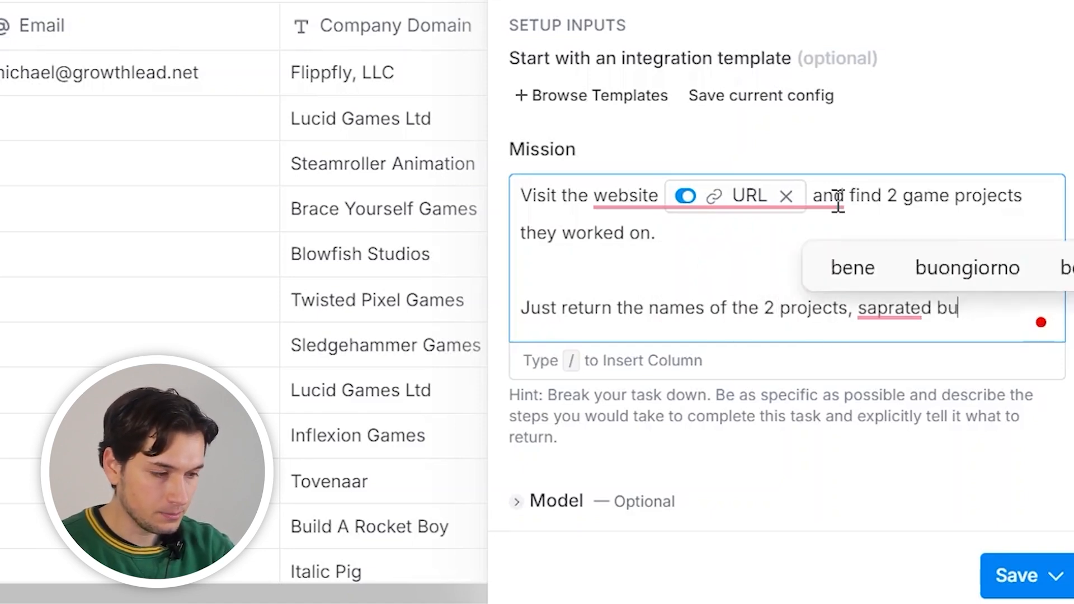
{"action": "key", "text": "BackSpace"}
{"action": "key", "text": "BackSpace"}
{"action": "type", "text": "y an 'and'"}
{"action": "left_click", "coordinate": [1011, 580]}
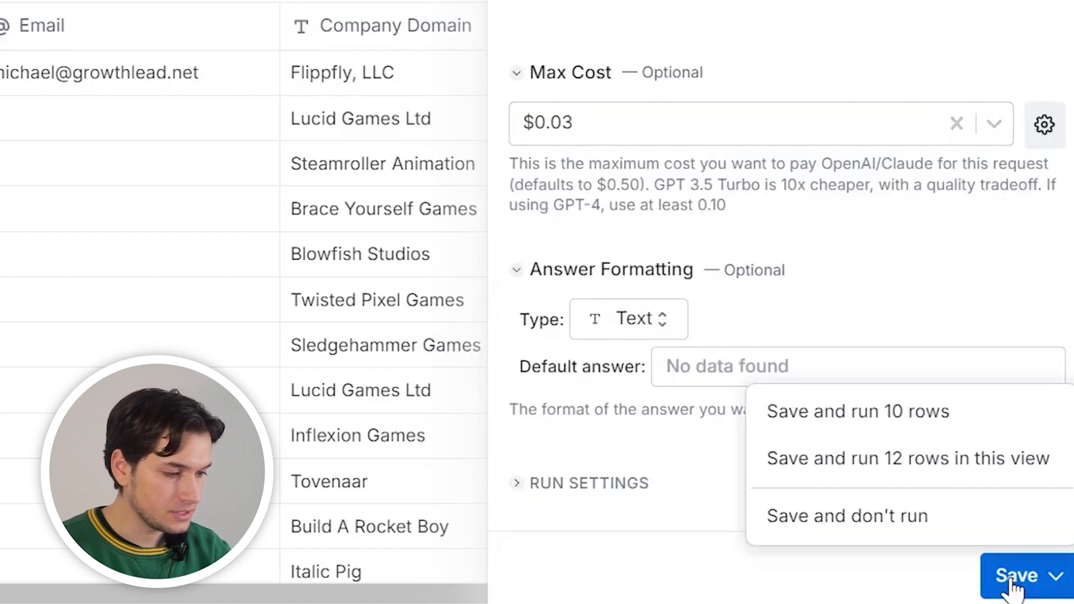
{"action": "left_click", "coordinate": [886, 420]}
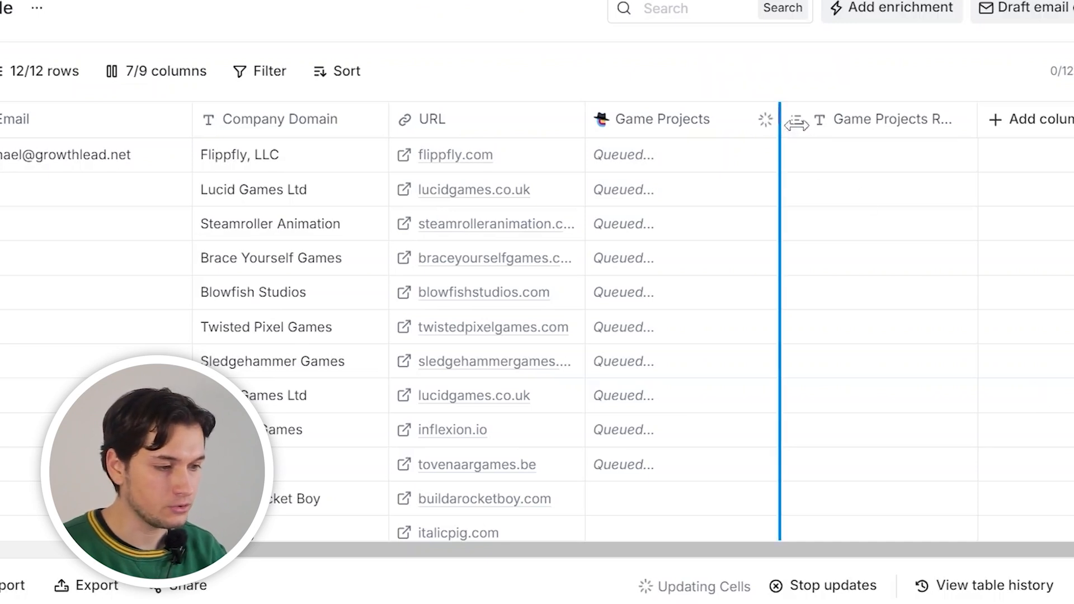
Widen the Game Projects column and read the project names for rows 1, 2 and 7 (Call of Duty)
{"action": "left_click_drag", "start_coordinate": [781, 120], "coordinate": [891, 121]}
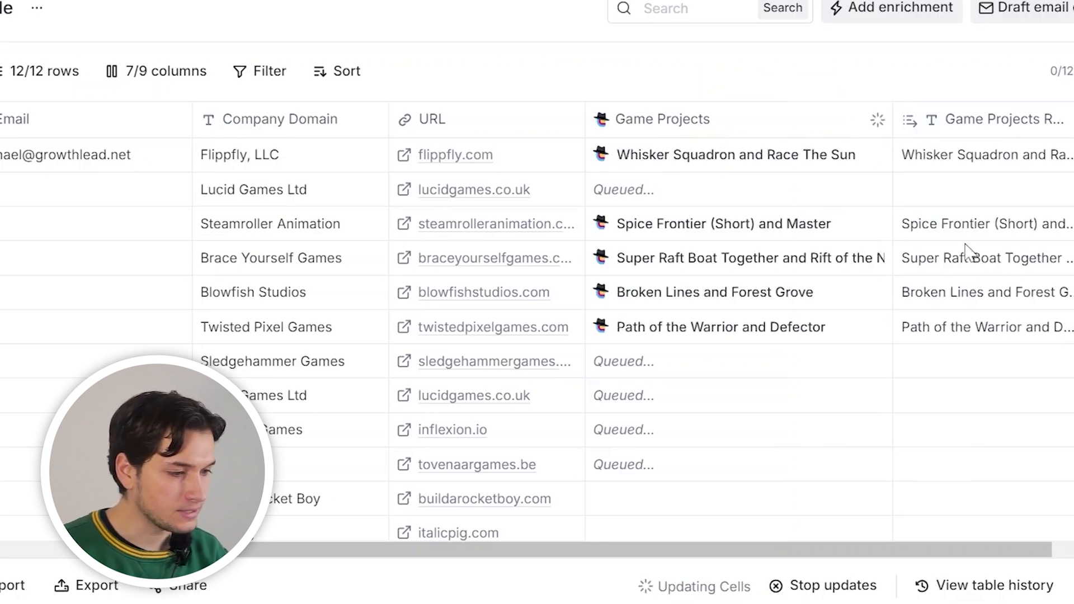
{"action": "double_click", "coordinate": [949, 156]}
{"action": "left_click", "coordinate": [948, 187]}
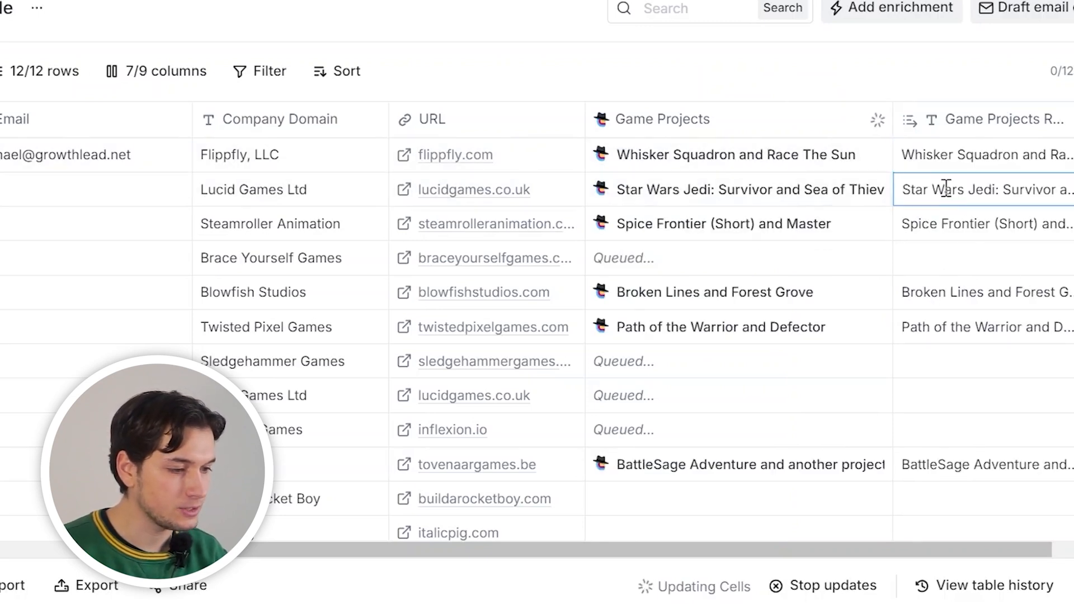
{"action": "left_click", "coordinate": [945, 186]}
{"action": "key", "text": "Escape"}
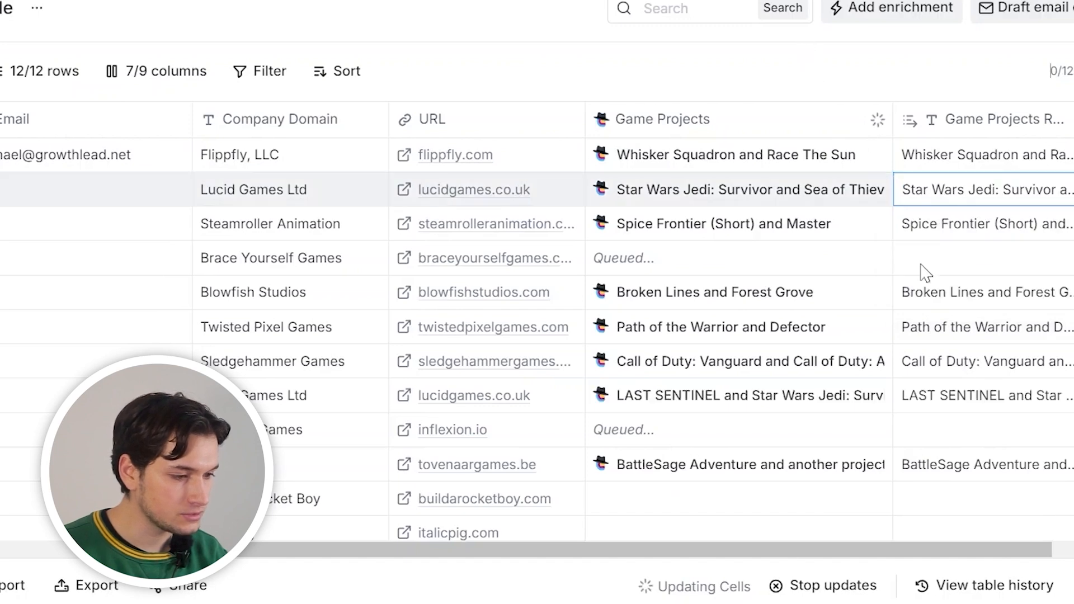
{"action": "double_click", "coordinate": [932, 367]}
{"action": "key", "text": "Escape"}
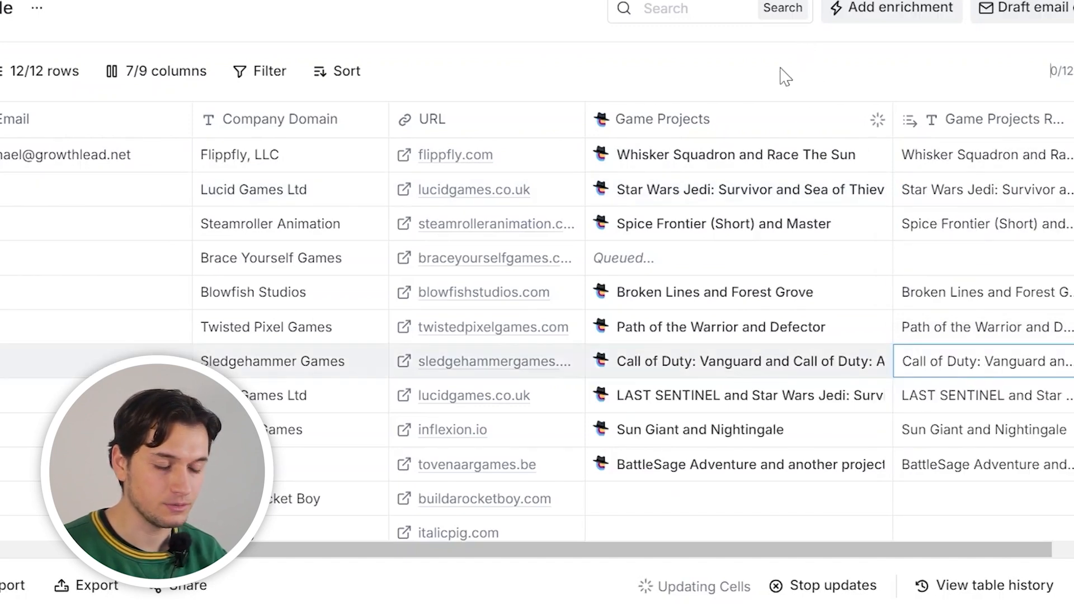
{"action": "scroll", "coordinate": [535, 307], "scroll_direction": "right", "scroll_amount": 2}
{"action": "scroll", "coordinate": [535, 307], "scroll_direction": "left", "scroll_amount": 6}
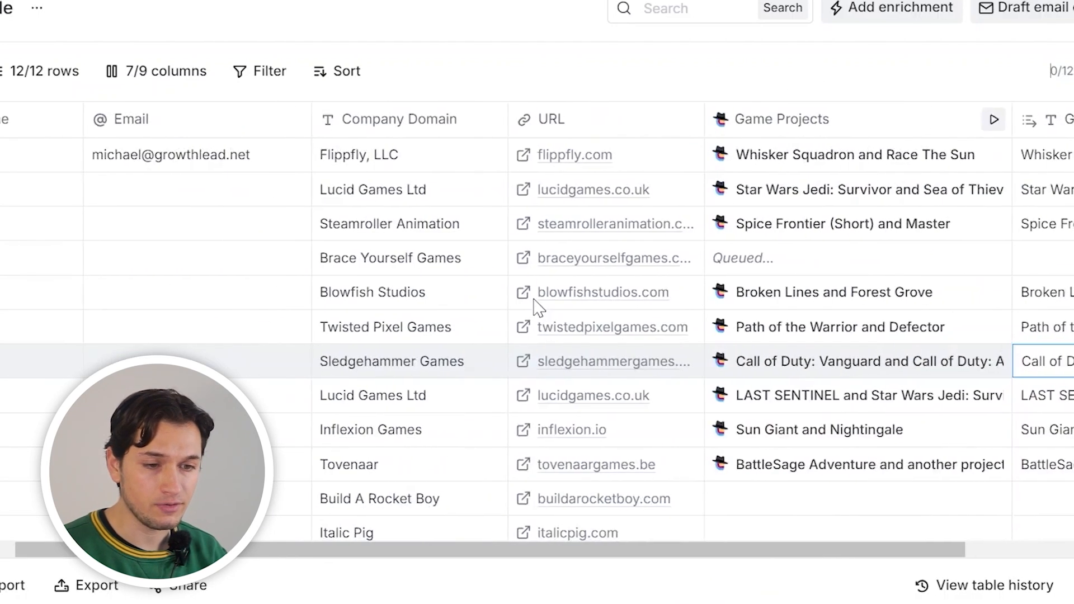
{"action": "scroll", "coordinate": [535, 307], "scroll_direction": "right", "scroll_amount": 2}
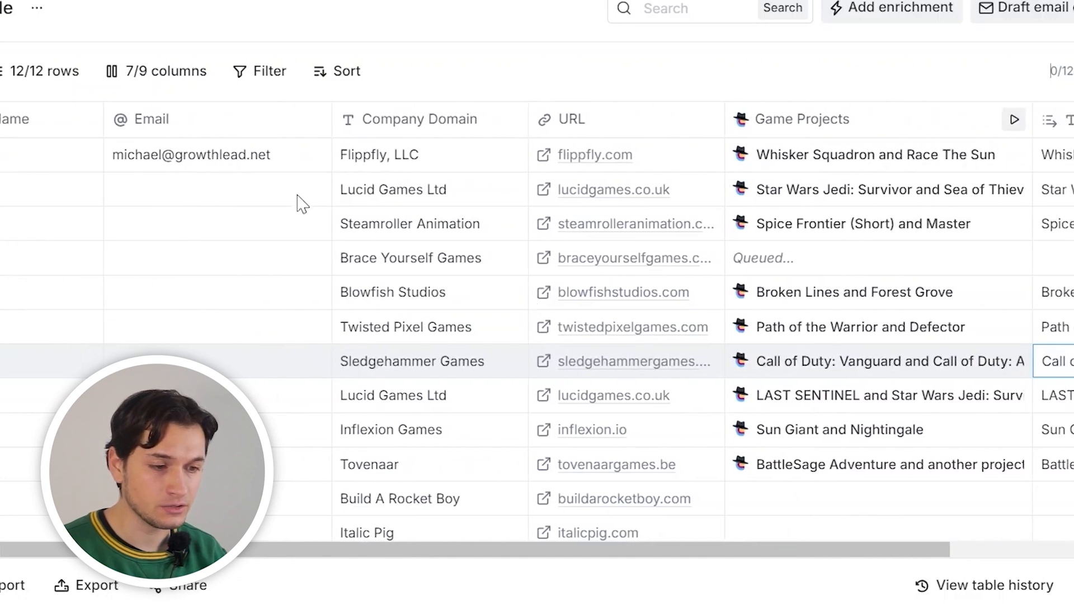
{"action": "scroll", "coordinate": [576, 304], "scroll_direction": "right", "scroll_amount": 6}
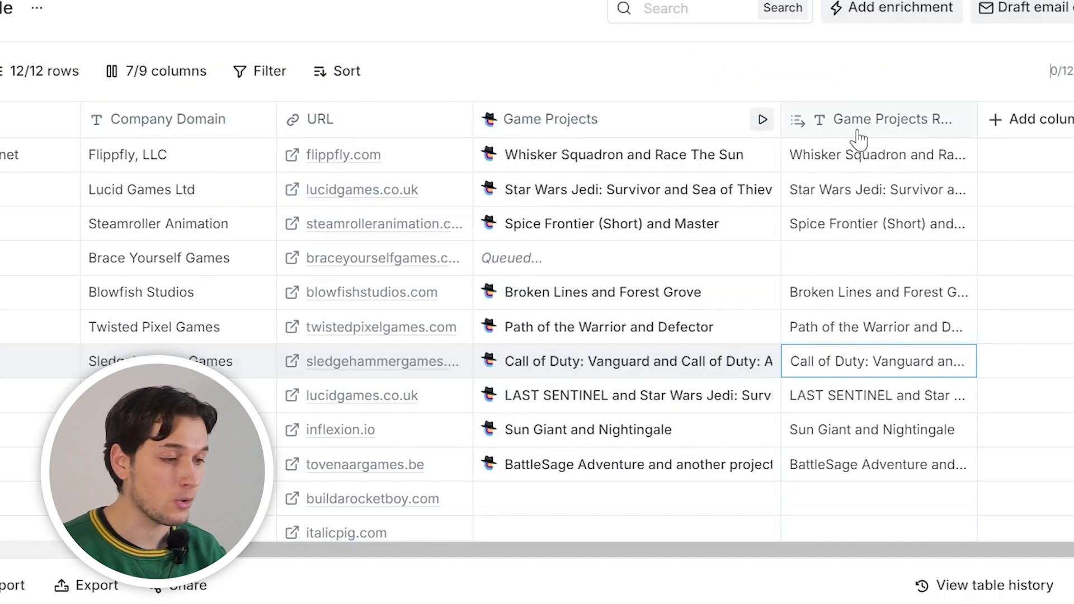
Add the Smartlead.ai 'Add Lead to Campaign' enrichment found by searching 'smartlea'
{"action": "left_click", "coordinate": [870, 22]}
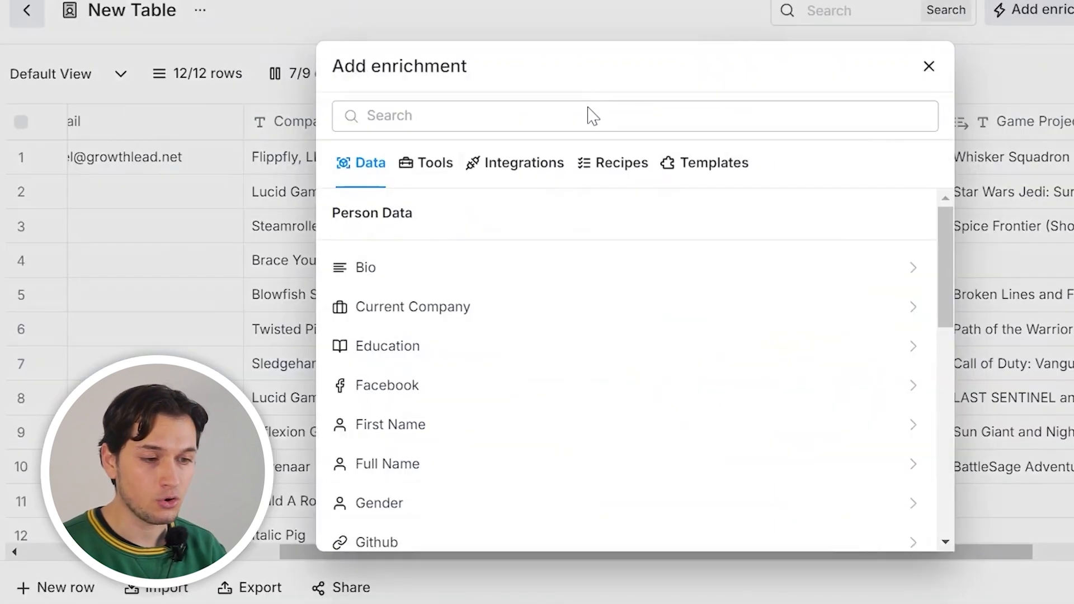
{"action": "left_click", "coordinate": [424, 109]}
{"action": "type", "text": "smartlea"}
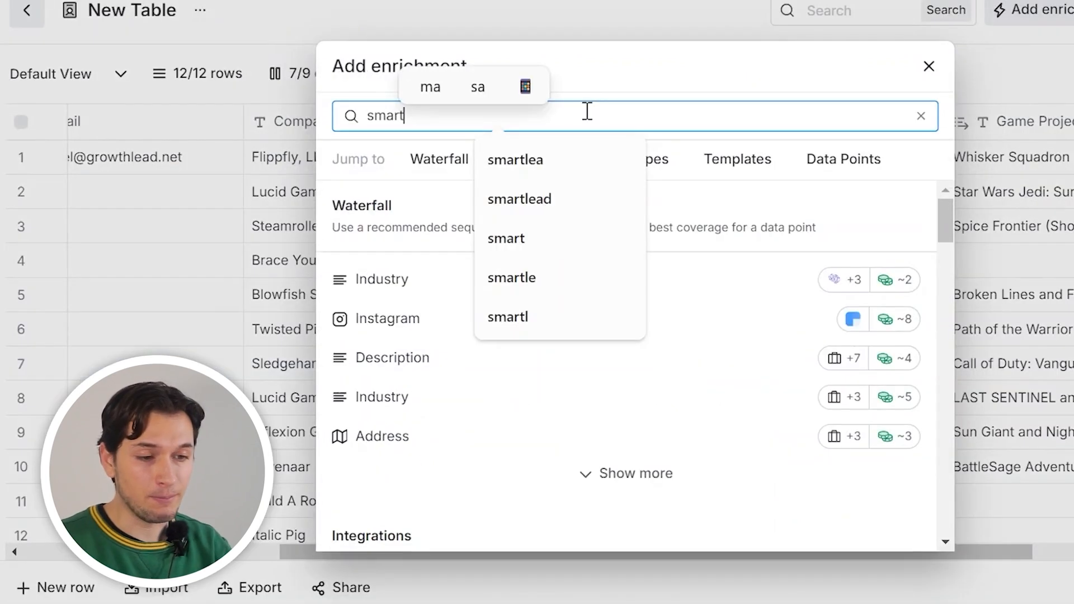
{"action": "scroll", "coordinate": [636, 288], "scroll_direction": "down", "scroll_amount": 2}
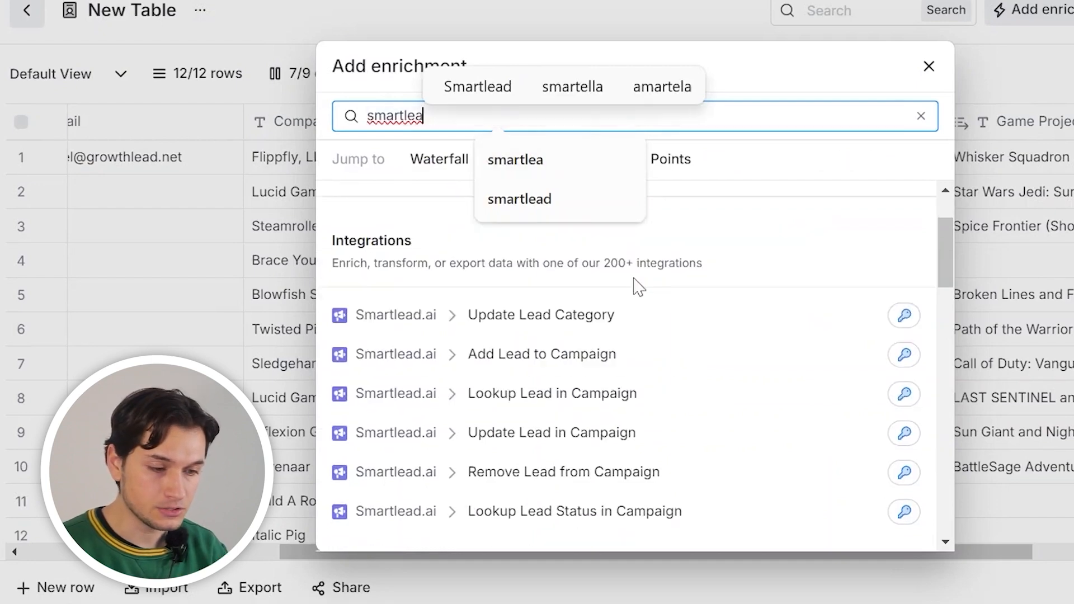
{"action": "left_click", "coordinate": [599, 360]}
Start filling the Email Address input with a table column reference using /
{"action": "scroll", "coordinate": [829, 283], "scroll_direction": "down", "scroll_amount": 3}
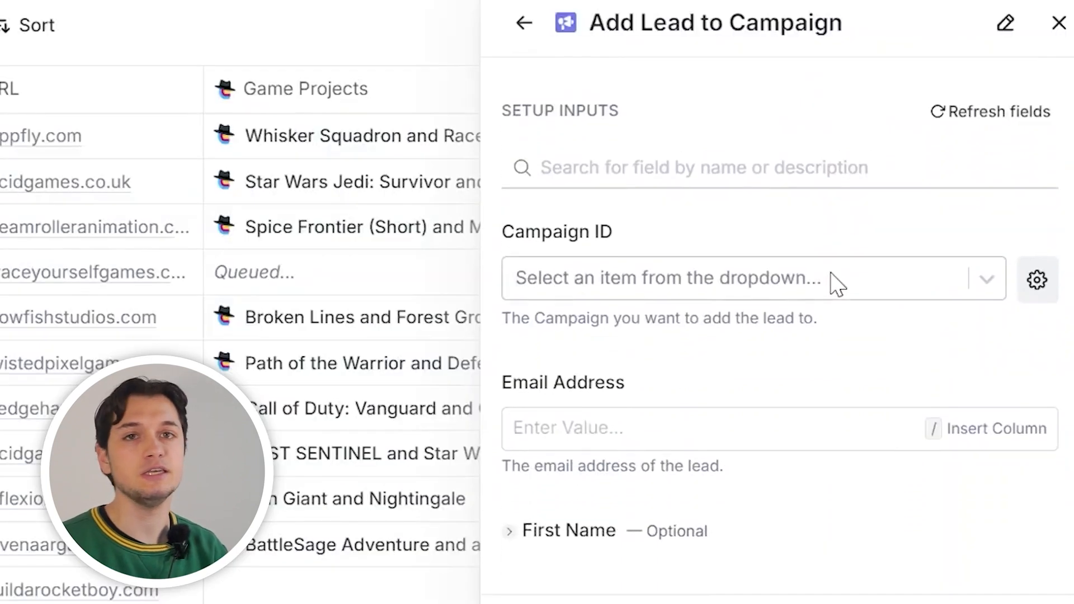
{"action": "scroll", "coordinate": [838, 285], "scroll_direction": "down", "scroll_amount": 1}
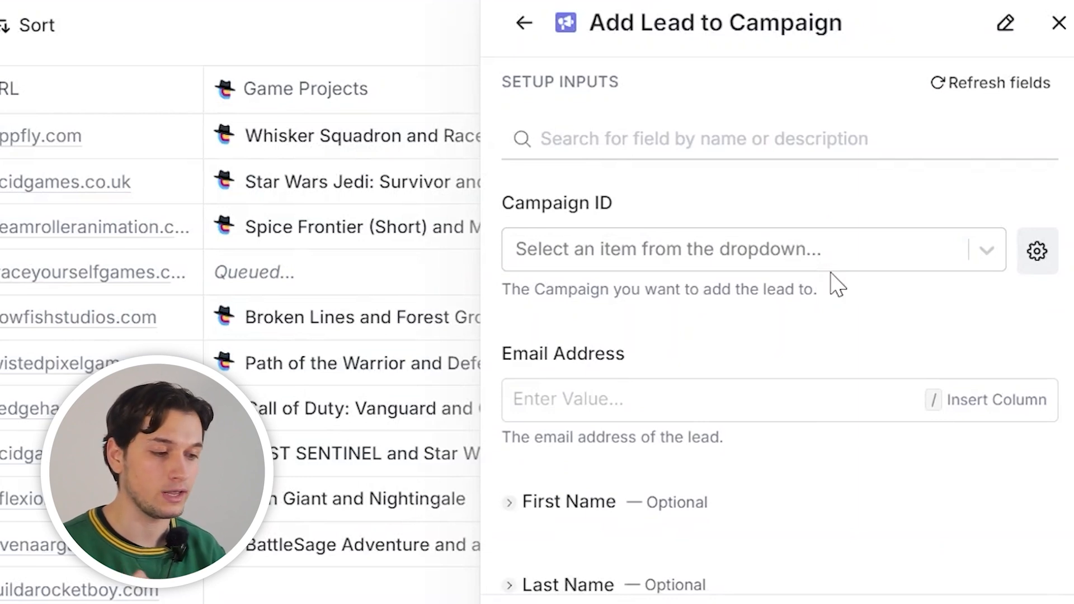
{"action": "scroll", "coordinate": [833, 282], "scroll_direction": "up", "scroll_amount": 2}
{"action": "scroll", "coordinate": [675, 212], "scroll_direction": "down", "scroll_amount": 8}
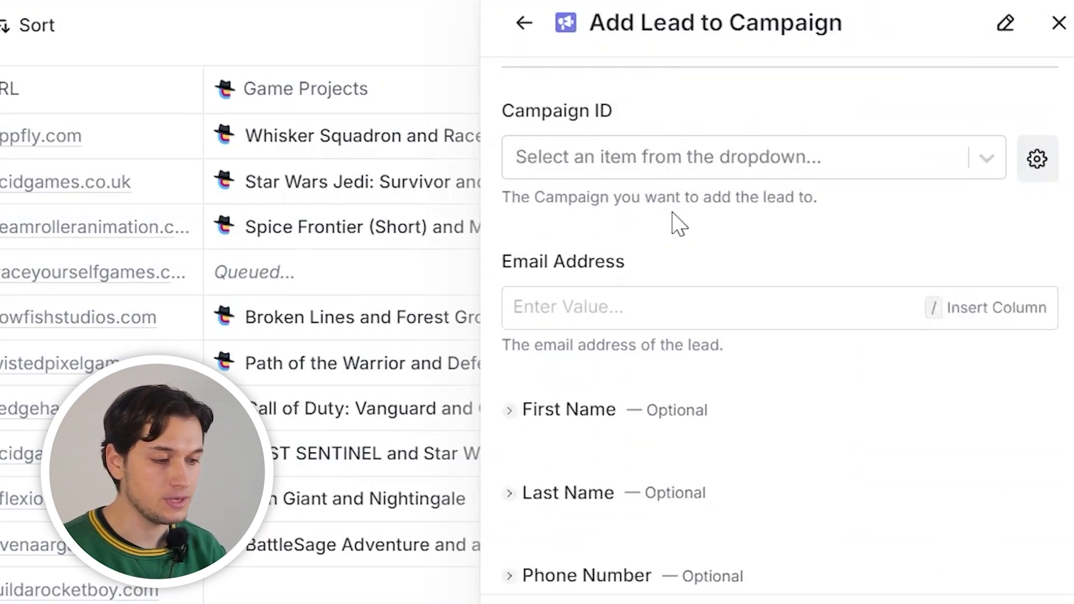
{"action": "left_click", "coordinate": [636, 226]}
{"action": "type", "text": "/"}
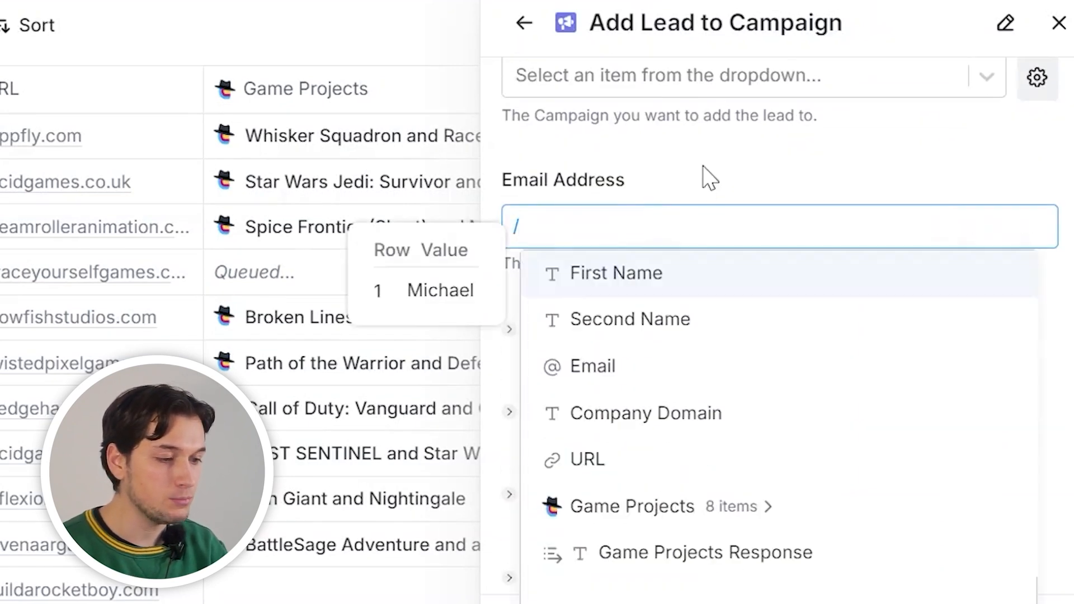
{"action": "left_click", "coordinate": [710, 176]}
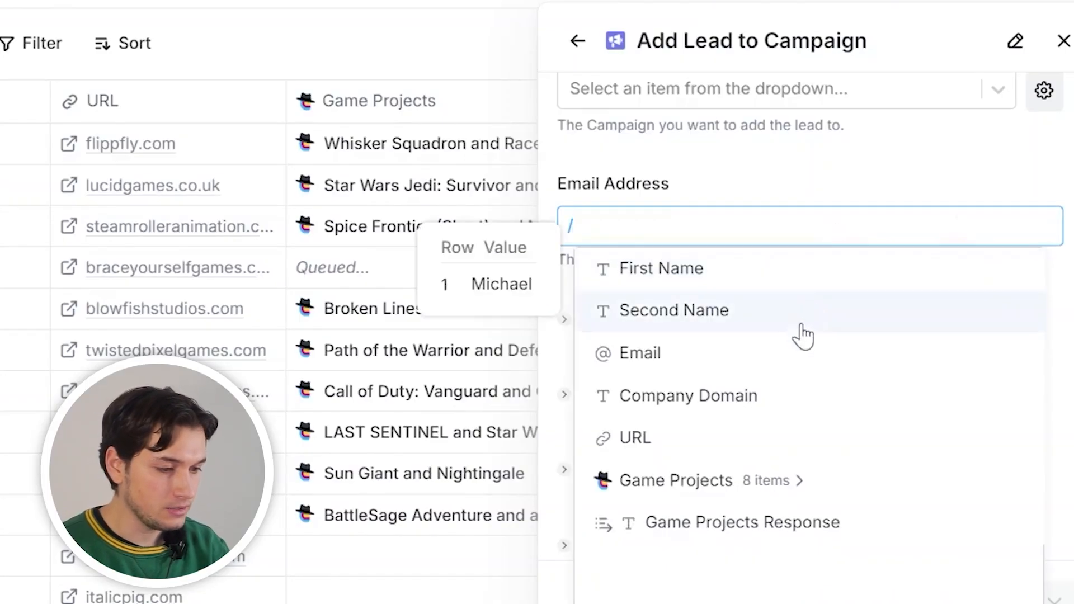
Map the lead's email to Email, first name to First Name, and company name to Company Domain
{"action": "left_click", "coordinate": [638, 353]}
{"action": "left_click", "coordinate": [638, 269]}
{"action": "left_click", "coordinate": [636, 291]}
{"action": "type", "text": "/"}
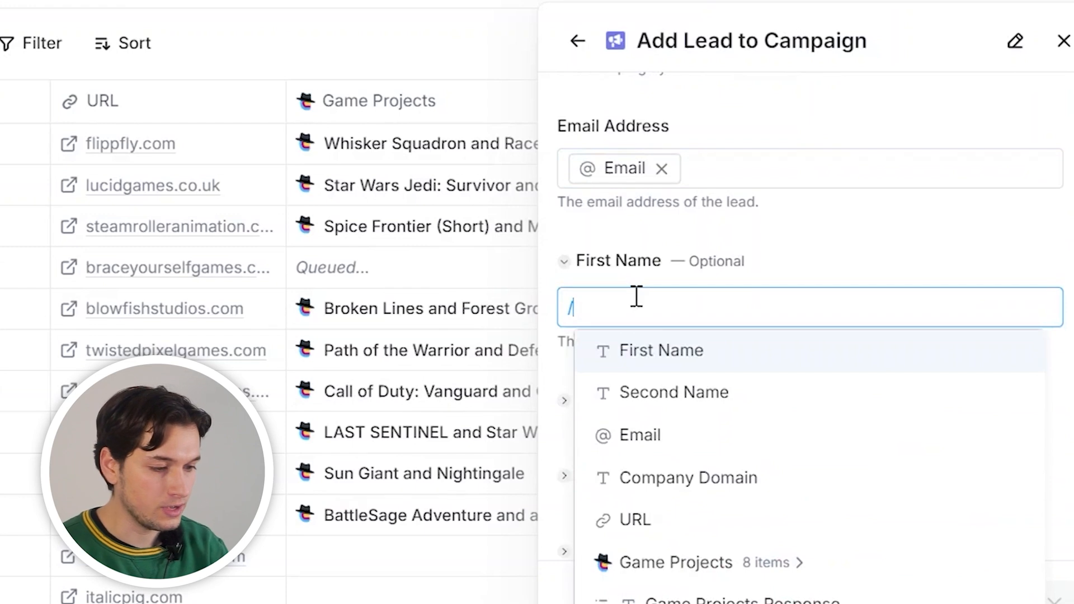
{"action": "left_click", "coordinate": [661, 351]}
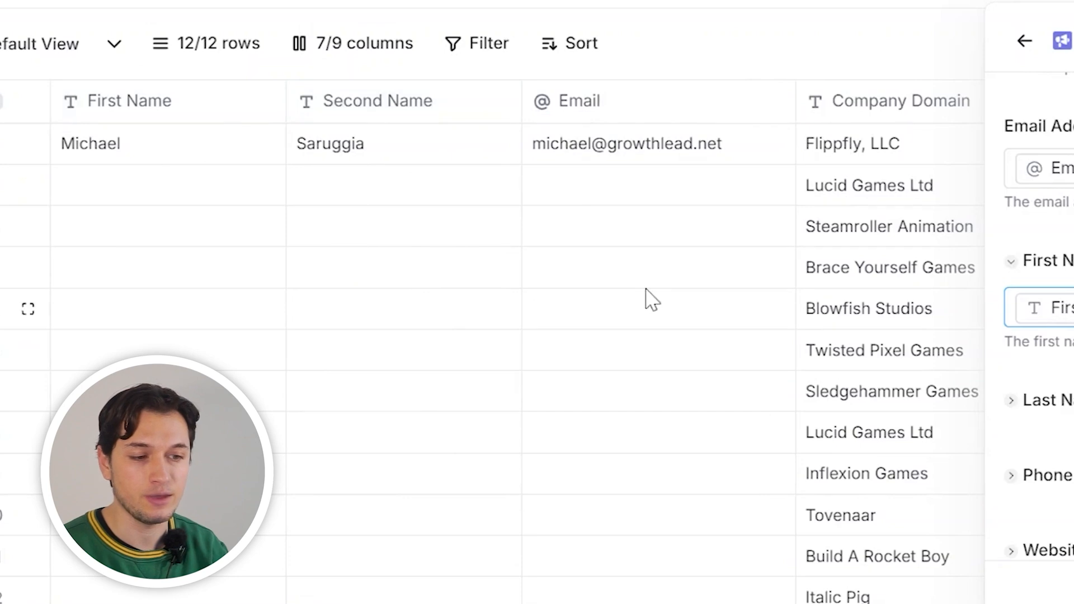
{"action": "scroll", "coordinate": [725, 334], "scroll_direction": "right", "scroll_amount": 5}
{"action": "scroll", "coordinate": [729, 336], "scroll_direction": "right", "scroll_amount": 2}
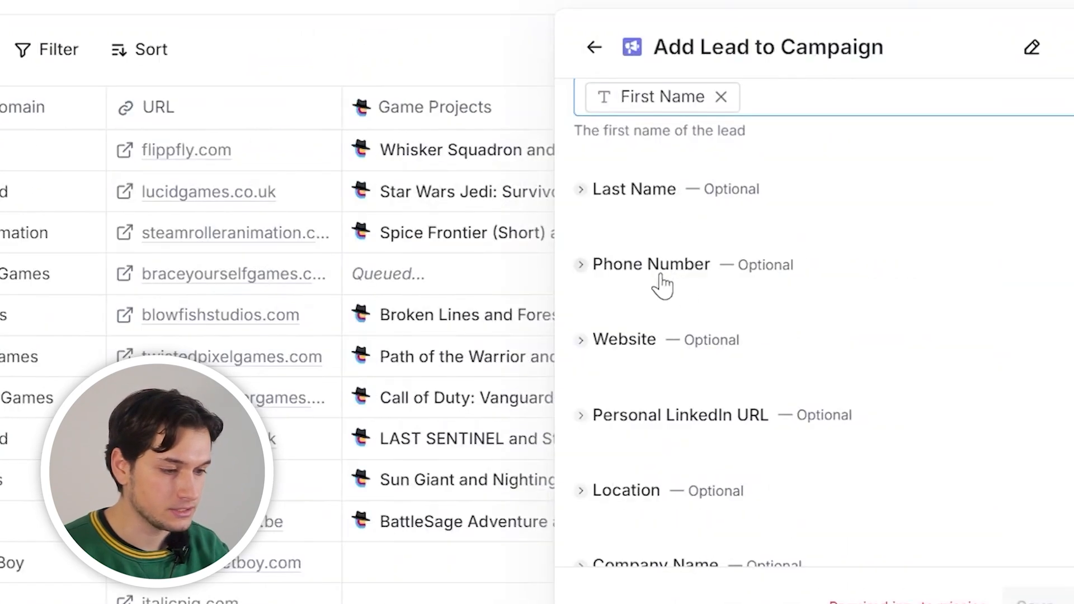
{"action": "scroll", "coordinate": [829, 332], "scroll_direction": "up", "scroll_amount": 2}
{"action": "scroll", "coordinate": [829, 333], "scroll_direction": "down", "scroll_amount": 3}
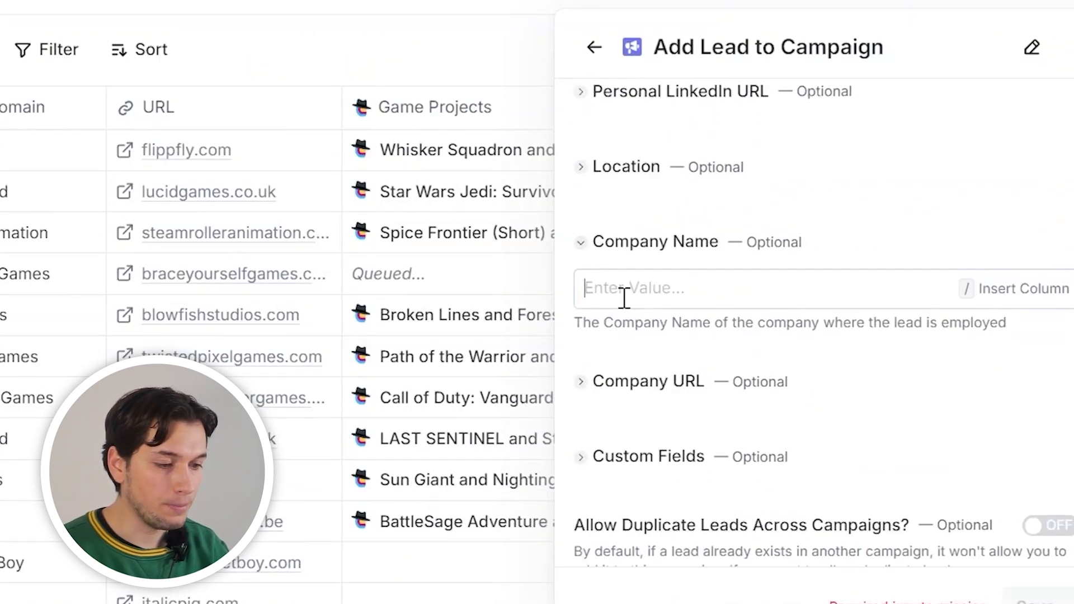
{"action": "left_click", "coordinate": [623, 298]}
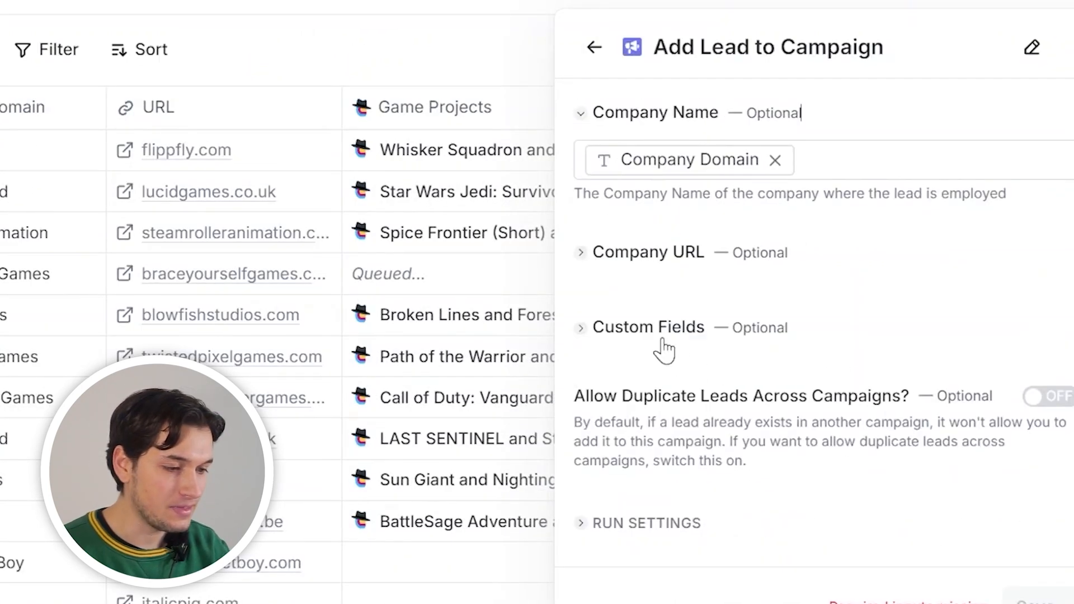
Expand Custom Fields, add a new name-value pair, and check a Game Projects Response cell
{"action": "left_click", "coordinate": [663, 342]}
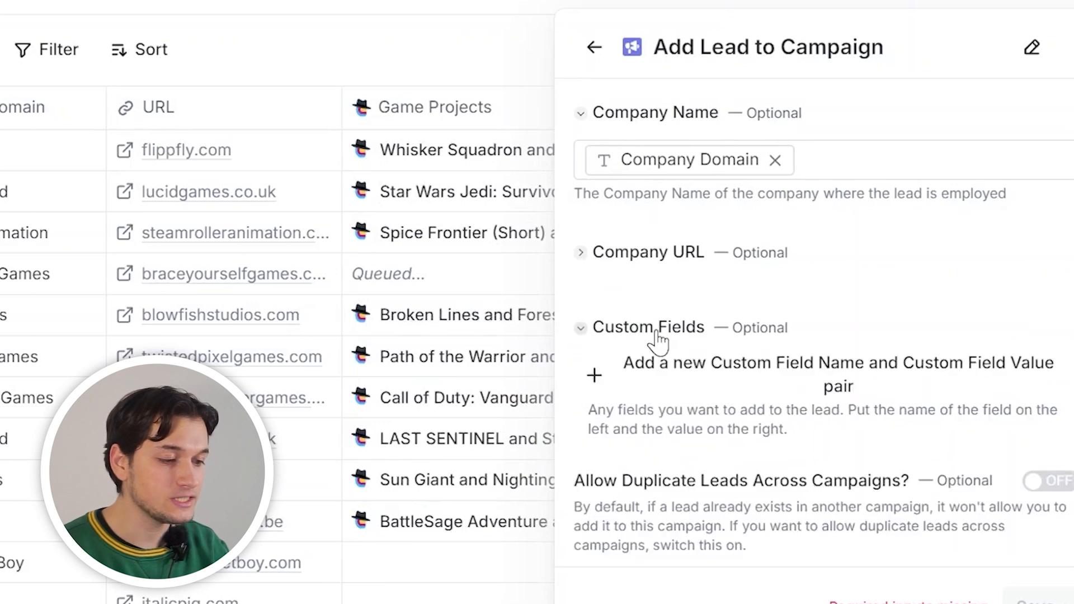
{"action": "scroll", "coordinate": [739, 360], "scroll_direction": "down", "scroll_amount": 2}
{"action": "left_click", "coordinate": [597, 297]}
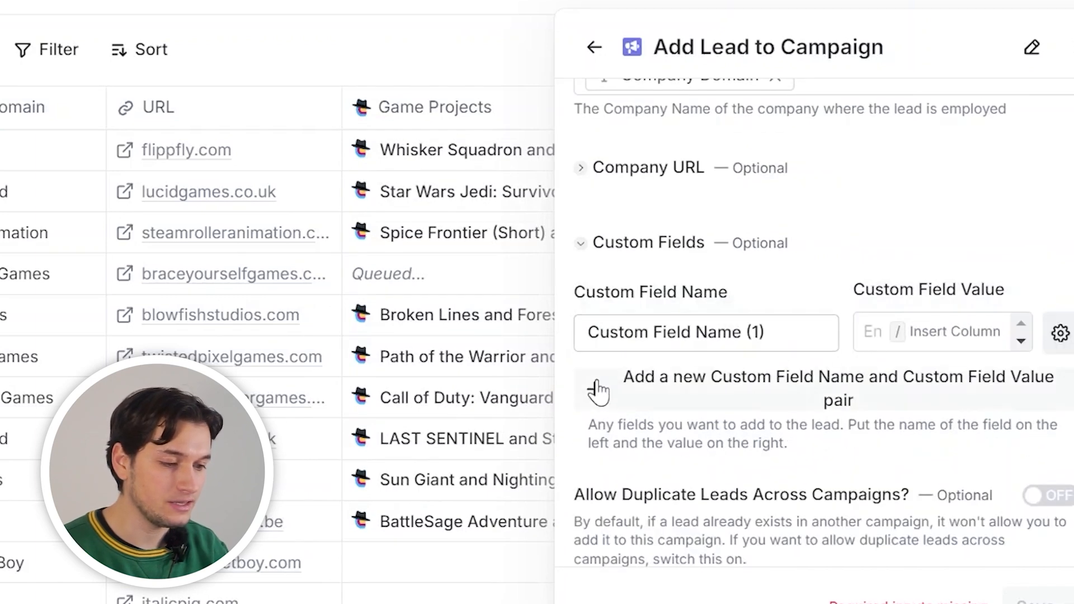
{"action": "scroll", "coordinate": [252, 384], "scroll_direction": "right", "scroll_amount": 10}
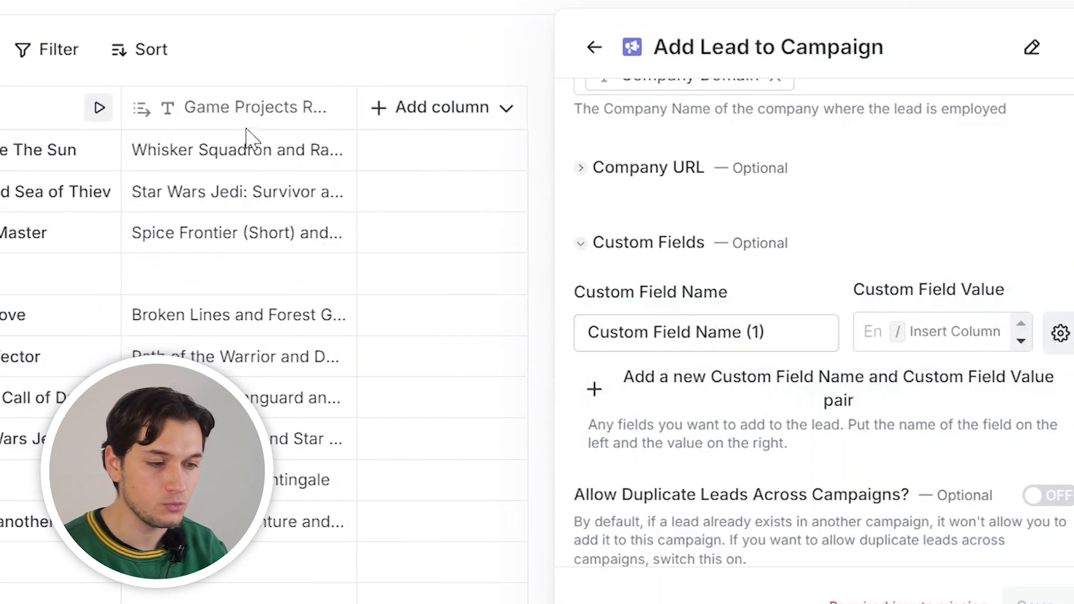
{"action": "left_click", "coordinate": [238, 165]}
{"action": "double_click", "coordinate": [238, 165]}
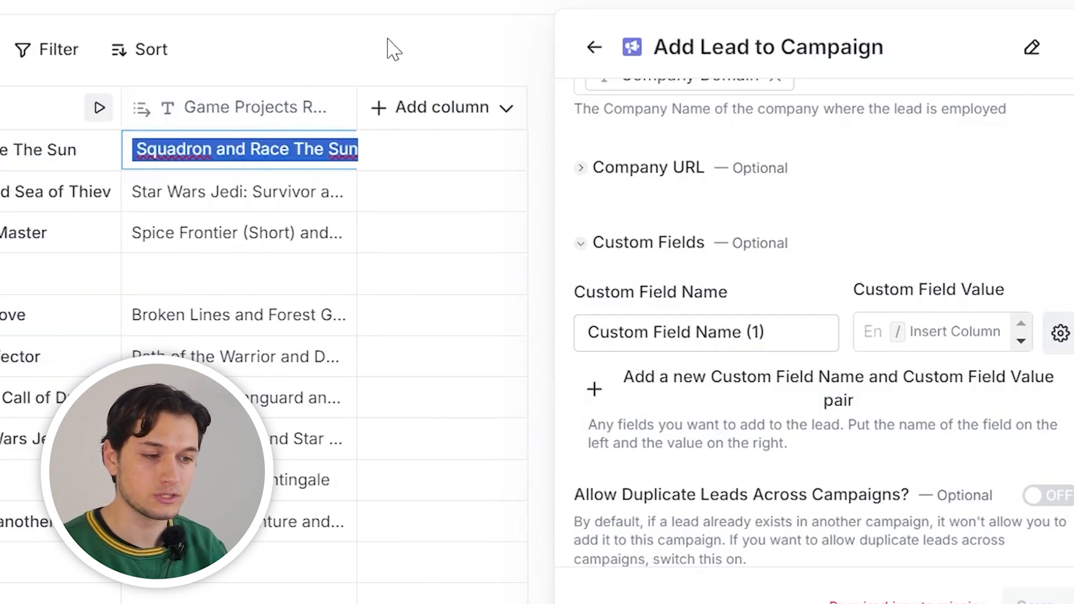
Name the custom field 'Projects' and set its value to the Game Projects Response column
{"action": "left_click", "coordinate": [689, 336]}
{"action": "type", "text": "Projects"}
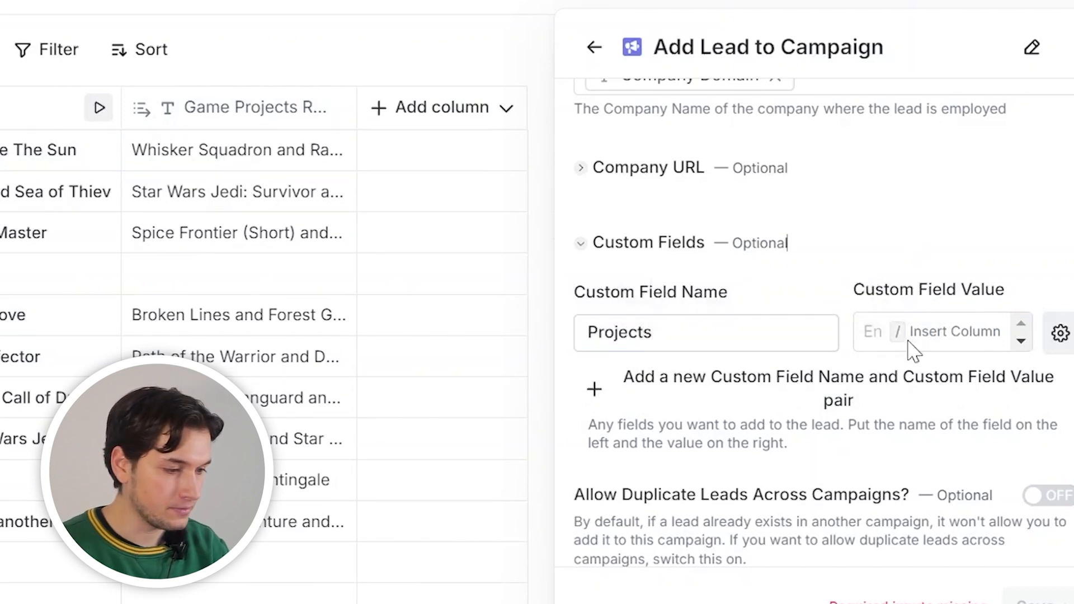
{"action": "left_click", "coordinate": [871, 337]}
{"action": "type", "text": "/"}
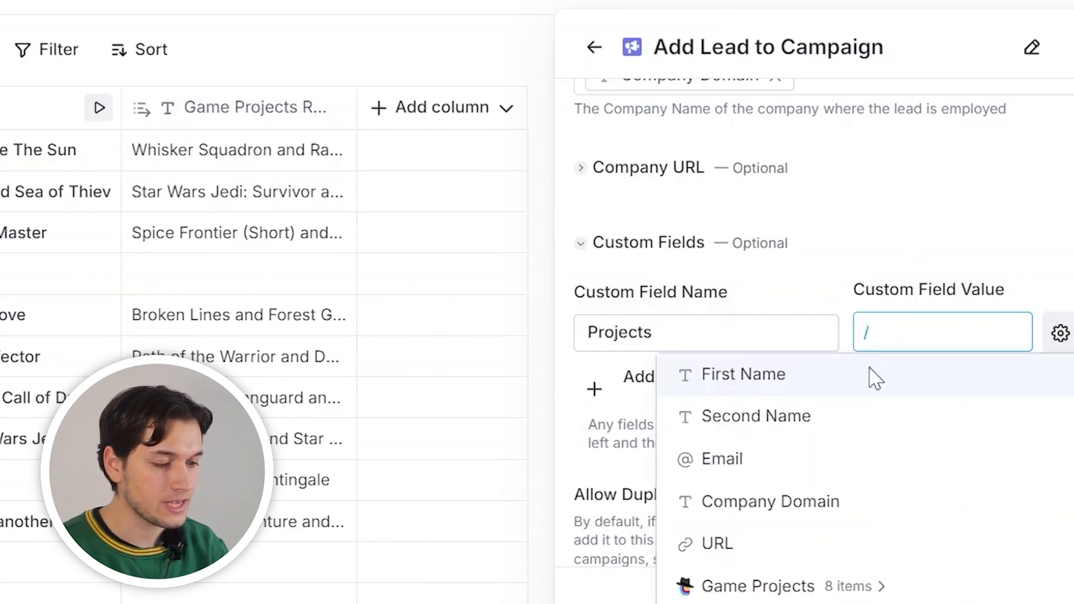
{"action": "left_click", "coordinate": [771, 603]}
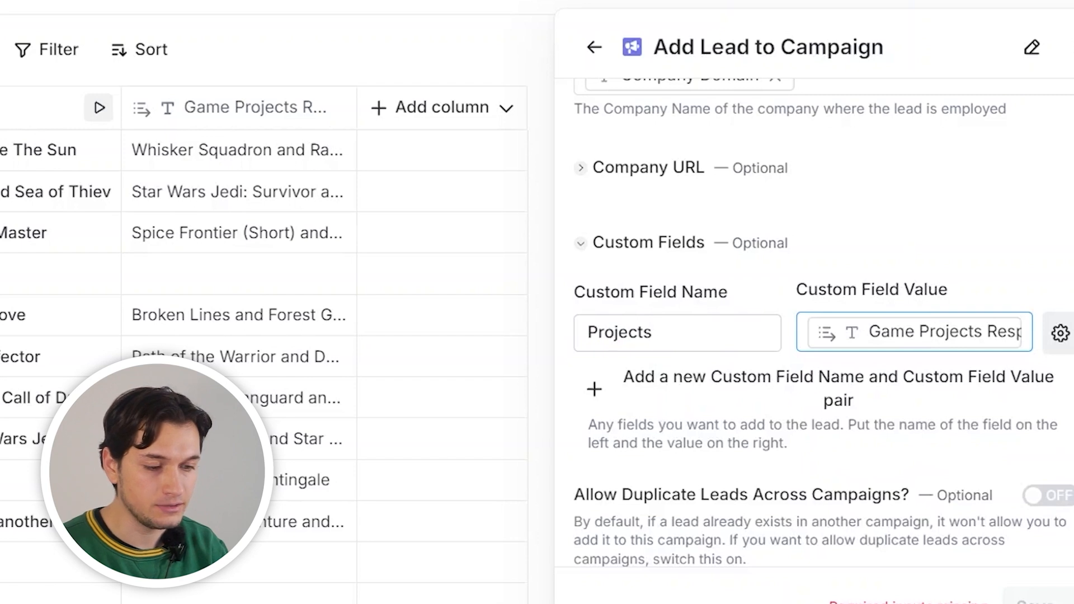
{"action": "double_click", "coordinate": [240, 480]}
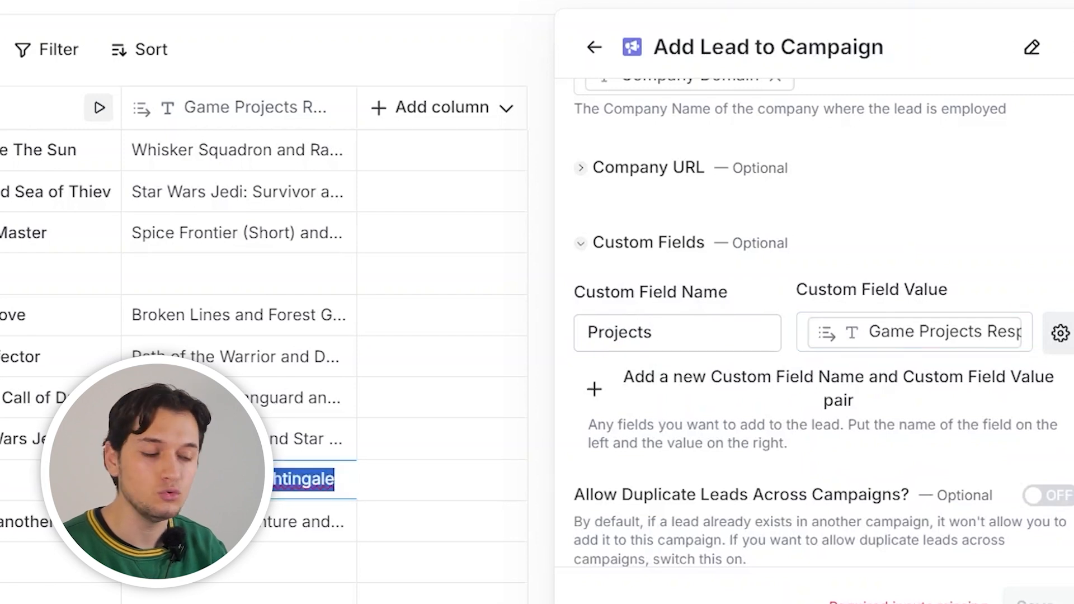
{"action": "left_click", "coordinate": [921, 220]}
{"action": "scroll", "coordinate": [872, 318], "scroll_direction": "up", "scroll_amount": 7}
{"action": "scroll", "coordinate": [875, 319], "scroll_direction": "up", "scroll_amount": 8}
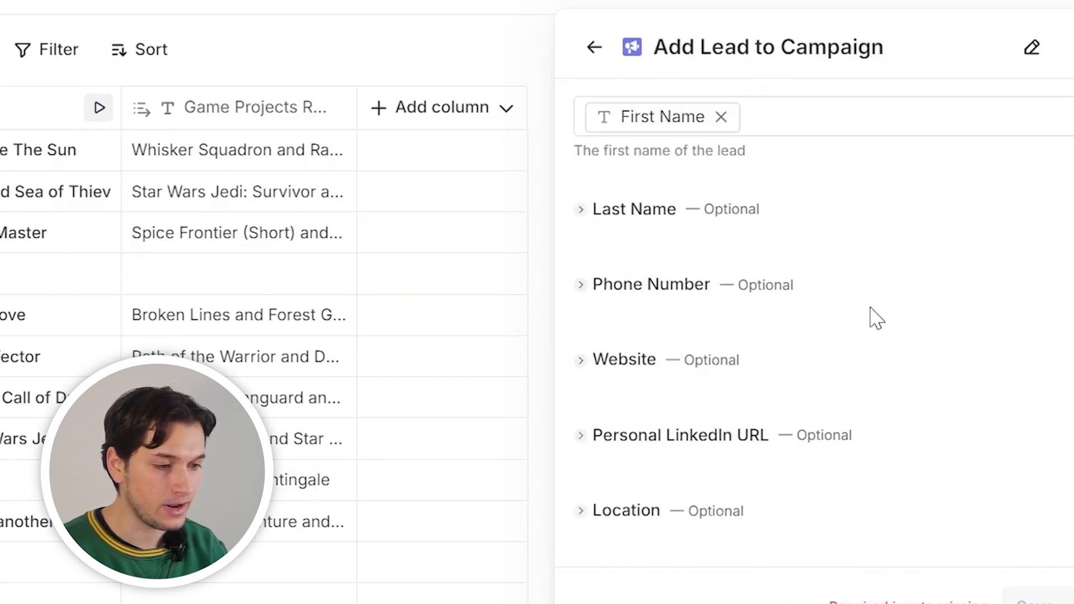
{"action": "scroll", "coordinate": [779, 204], "scroll_direction": "down", "scroll_amount": 5}
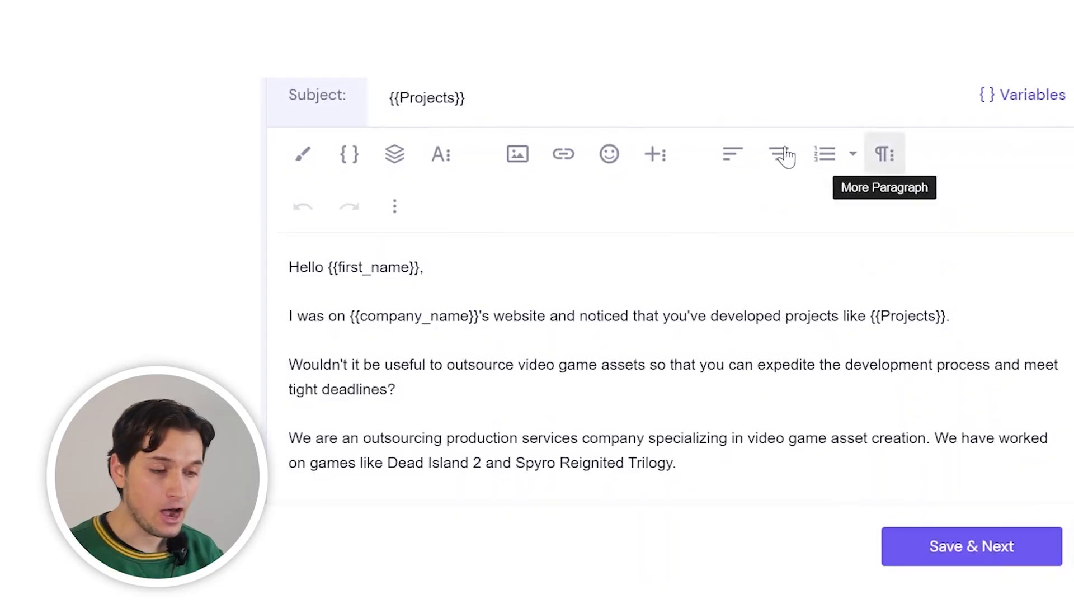
Scroll through the campaign email to review the {{Projects}}, {{first_name}} and {{company_name}} variables
{"action": "scroll", "coordinate": [663, 268], "scroll_direction": "down", "scroll_amount": 1}
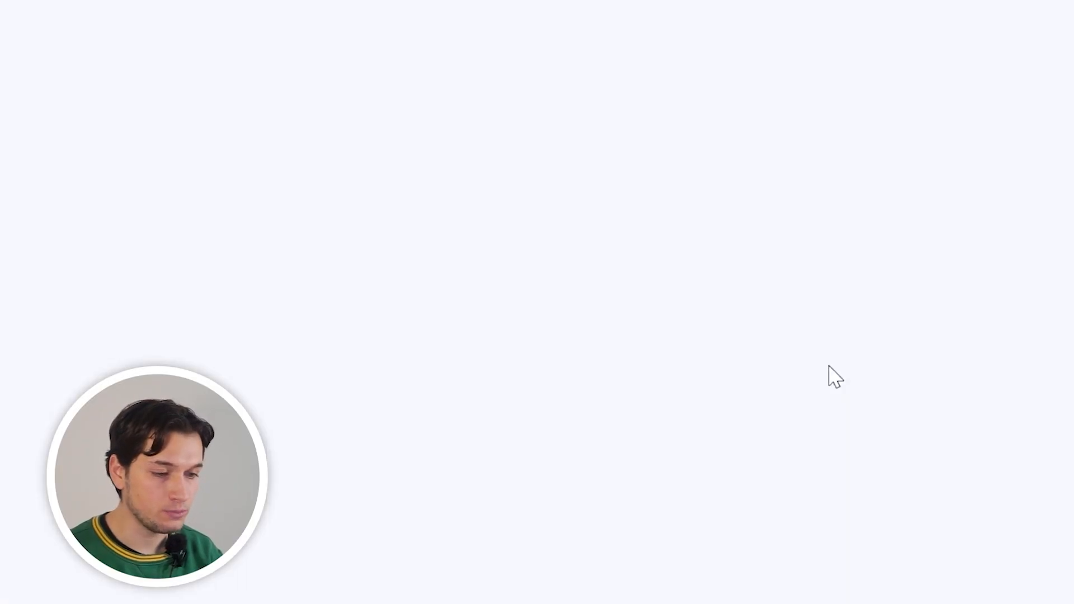